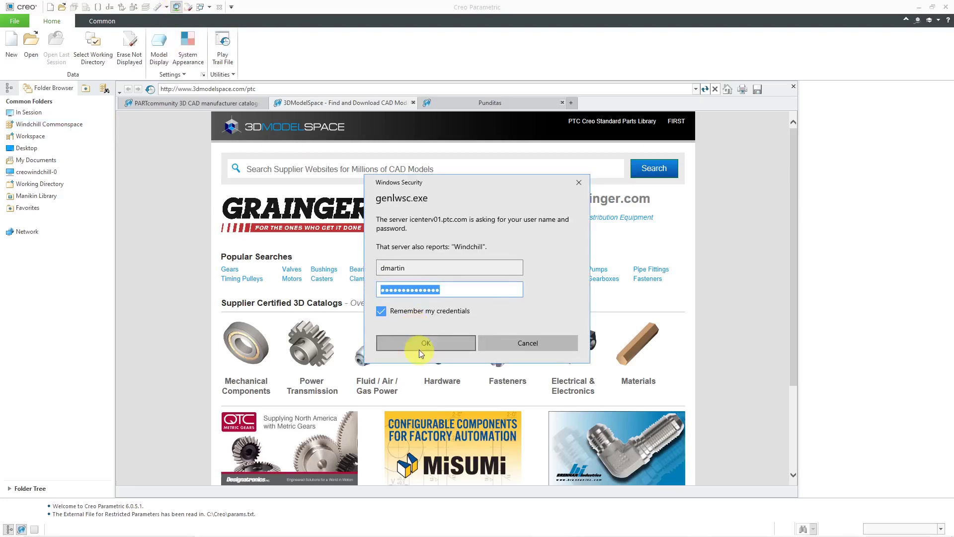
Step: Sign in to the Windchill server with the stored credentials and create the workspace "2020 09 21 Add to WS" in the Military Vehicles product context
click(419, 346)
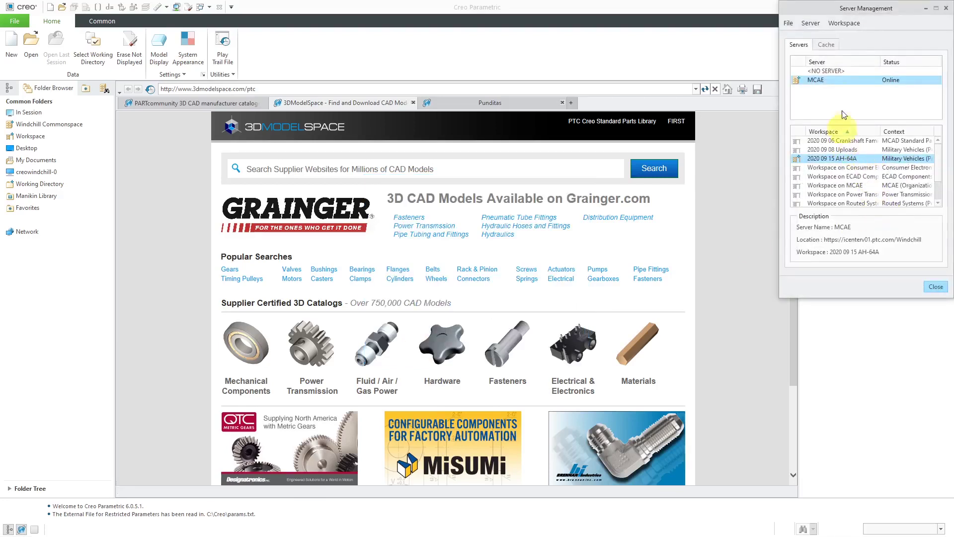
click(844, 23)
click(847, 35)
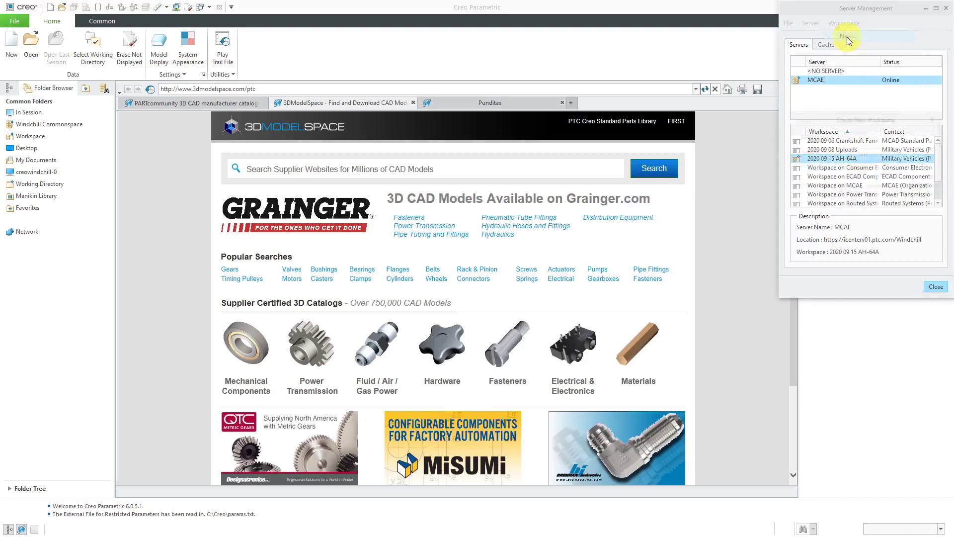
drag(865, 119, 452, 217)
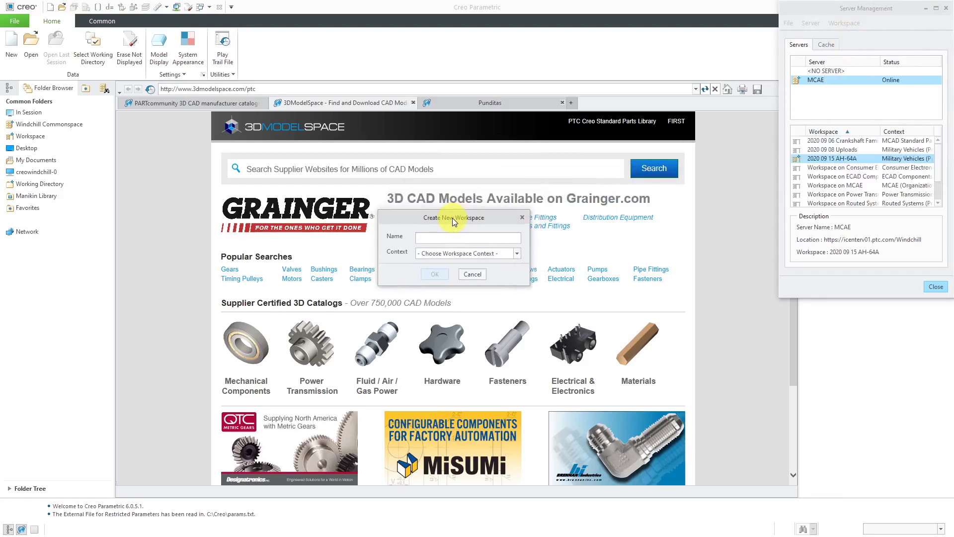
text(2020 09 21 Add to WS)
click(517, 254)
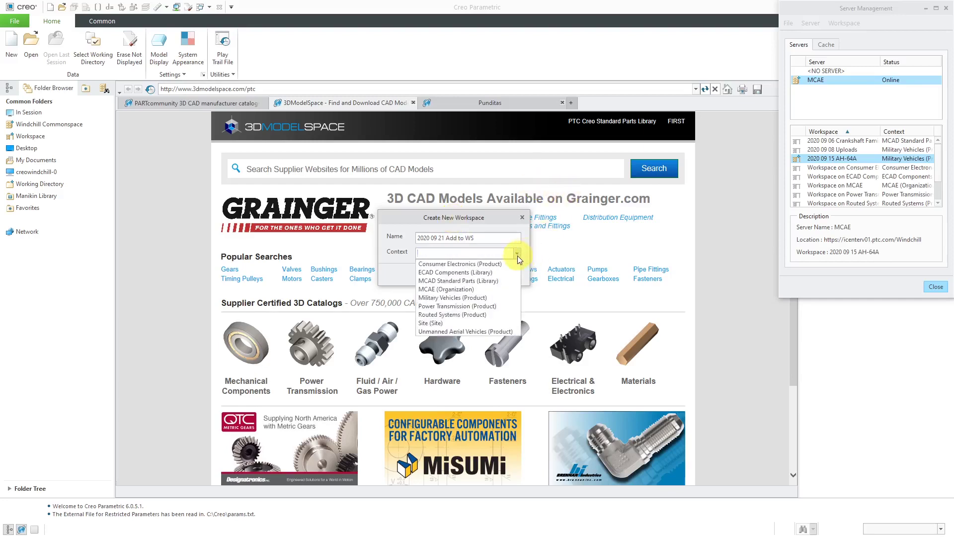
click(493, 297)
click(437, 275)
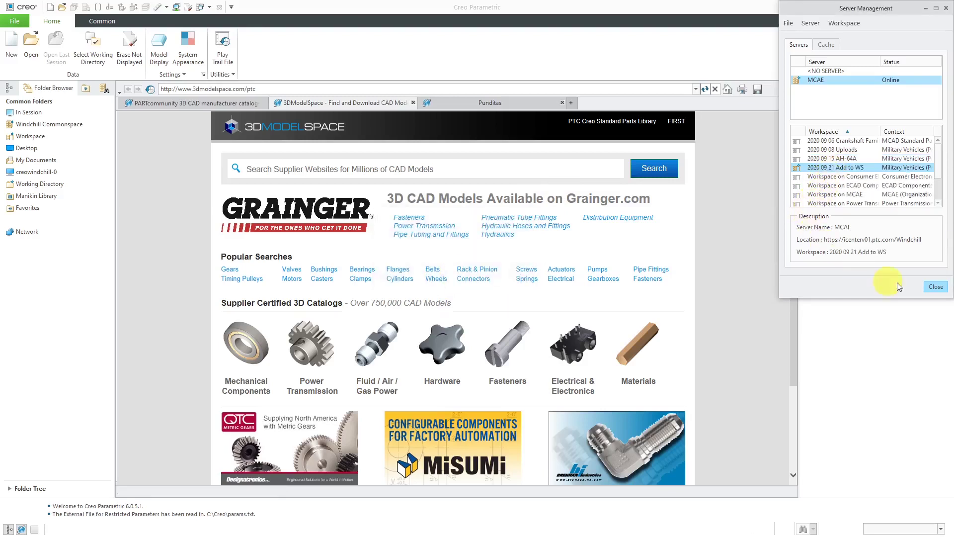
click(936, 287)
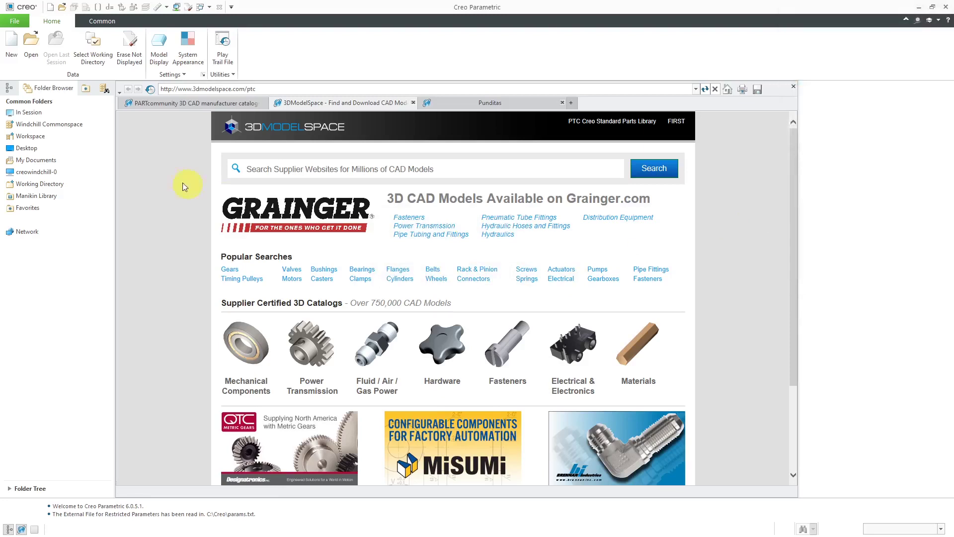
Step: Show the active workspace and search Windchill across all types for 01-512*
click(38, 141)
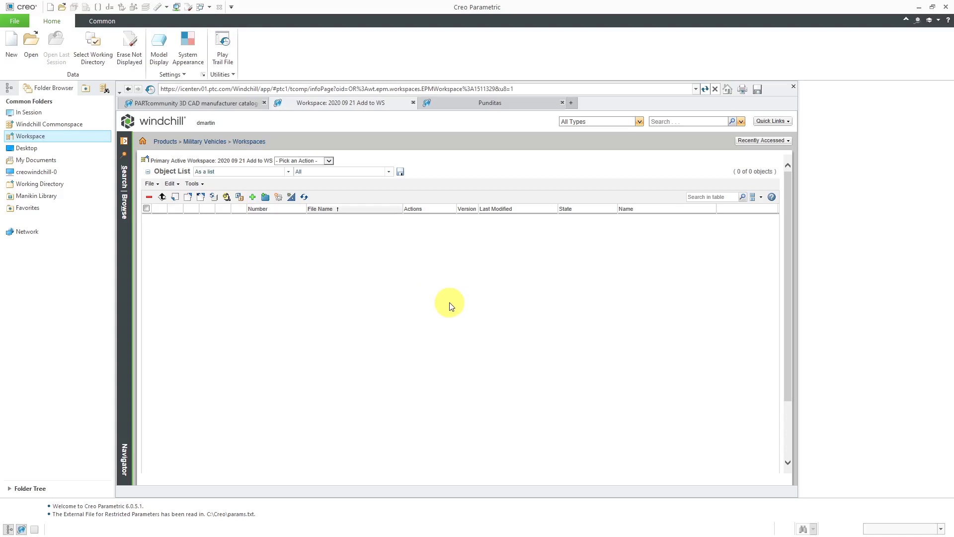
click(685, 122)
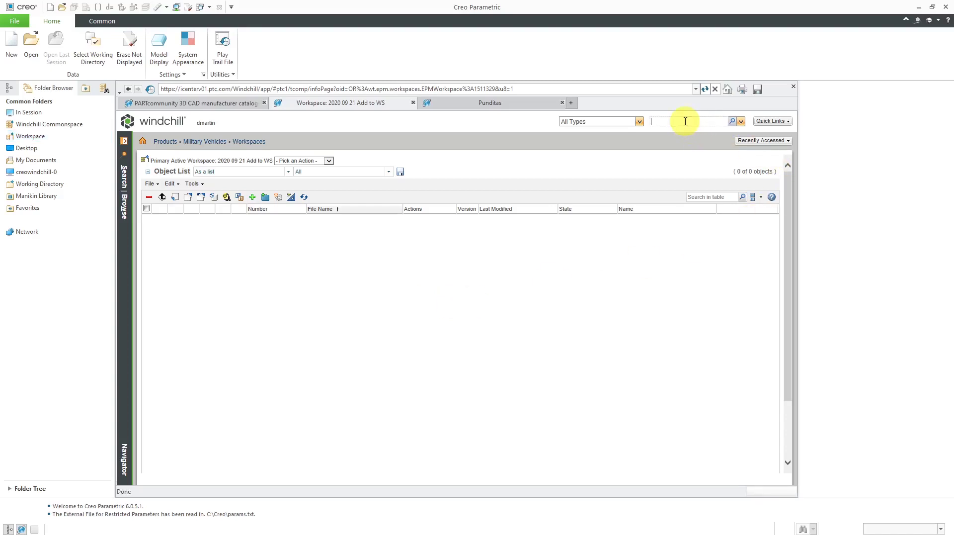
text(01-512*)
key(Return)
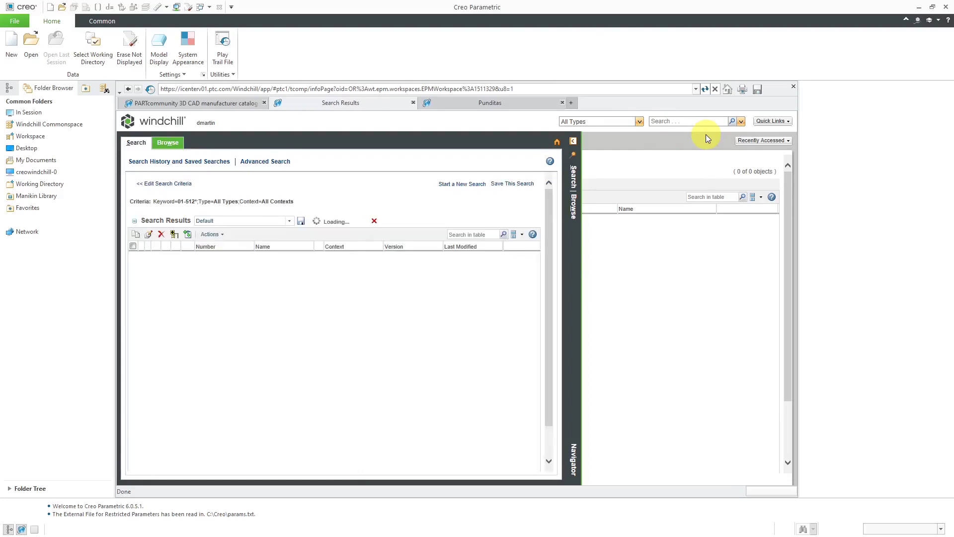
click(791, 122)
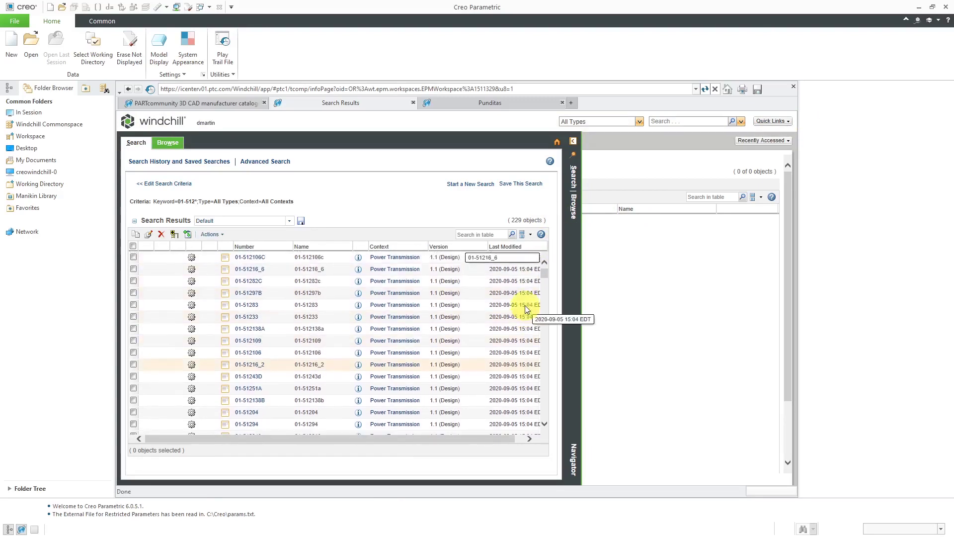
Step: Add the assembly 01-51200.ASM from the search results with its required dependents to the workspace 2020 09 21 Add to WS, and return to the workspace list
click(289, 222)
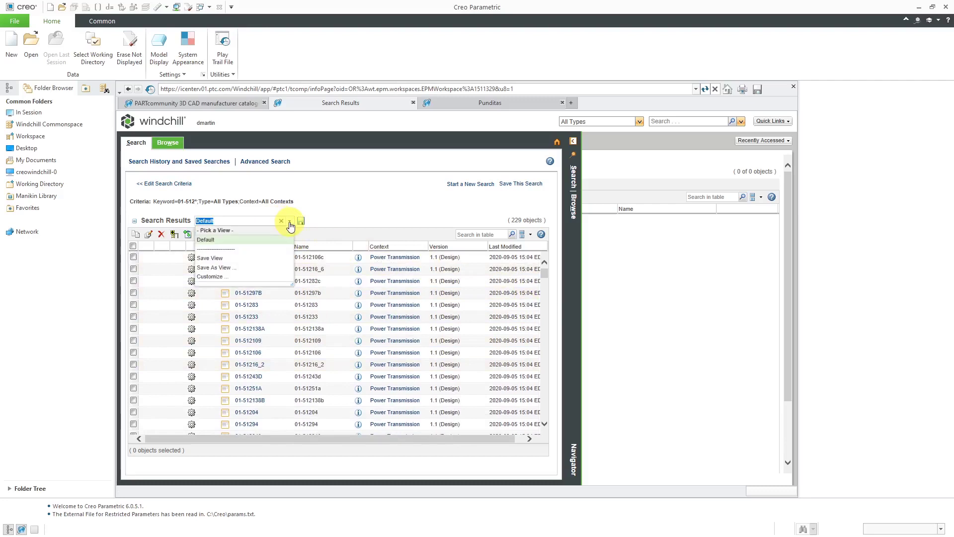
click(289, 223)
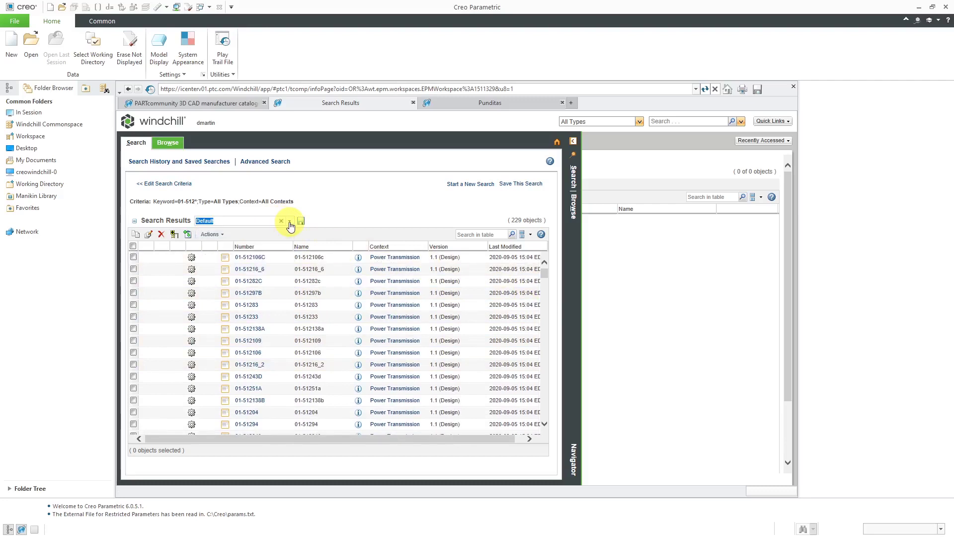
scroll(290, 255, down, 15)
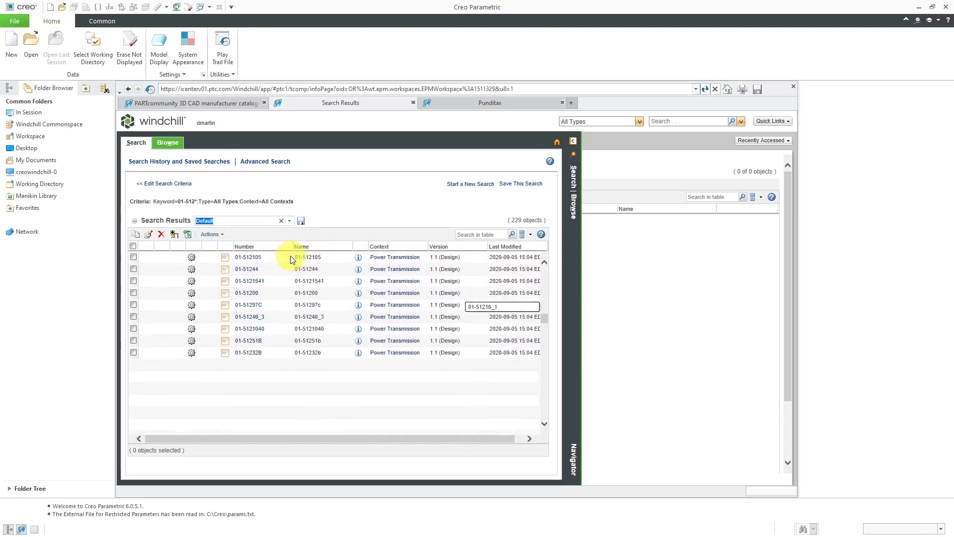
scroll(290, 258, up, 1)
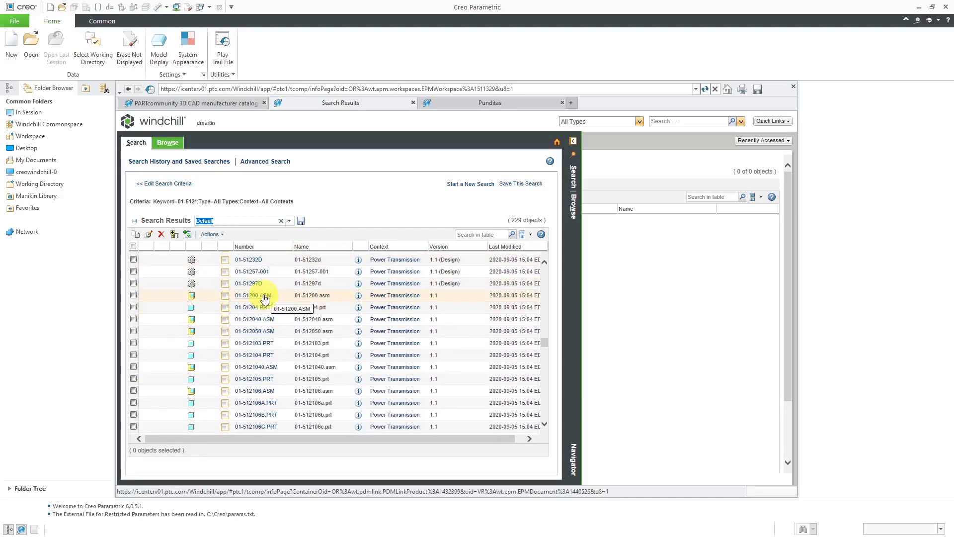
click(133, 295)
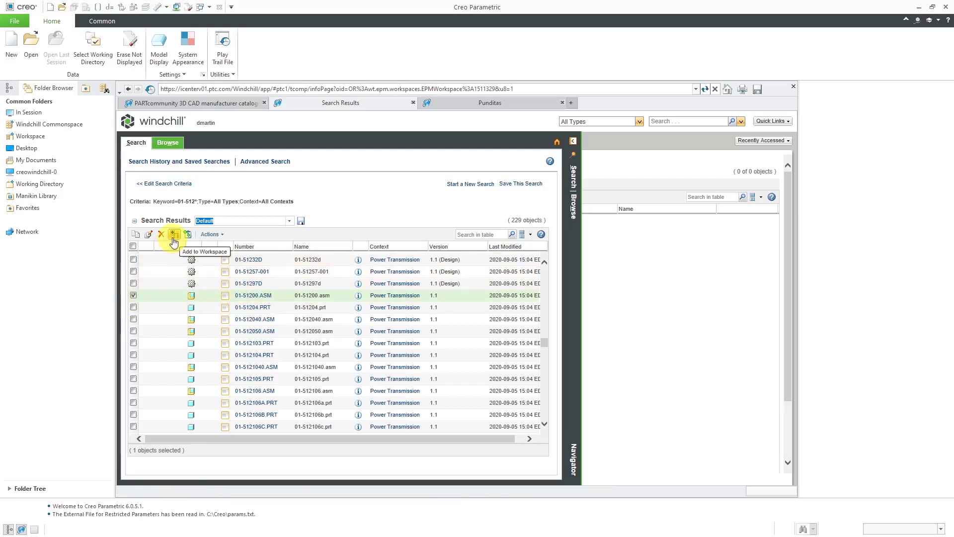
right_click(242, 297)
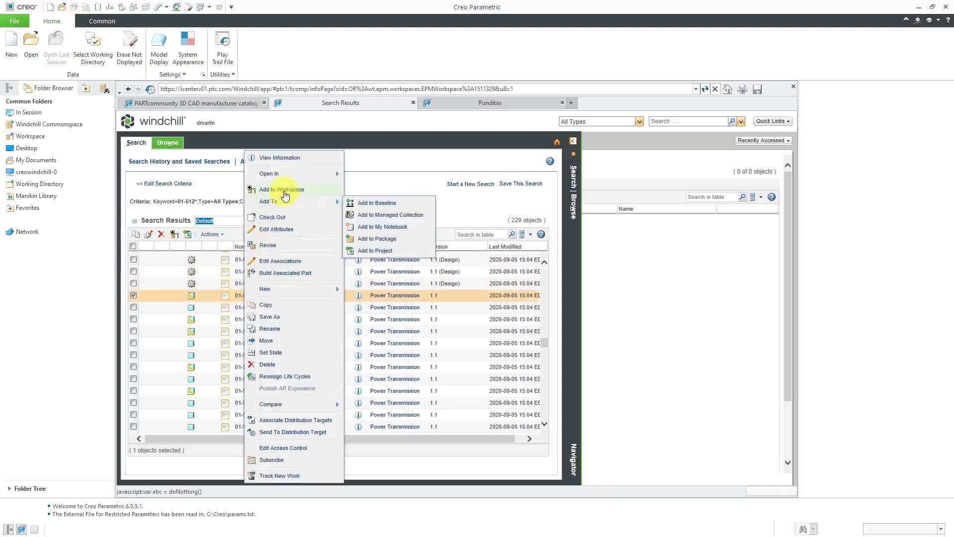
click(285, 190)
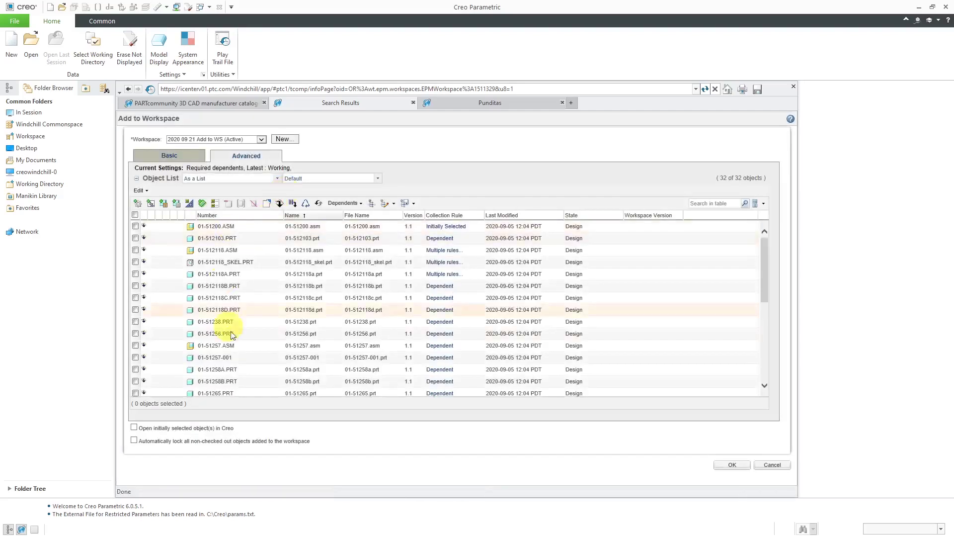
click(358, 204)
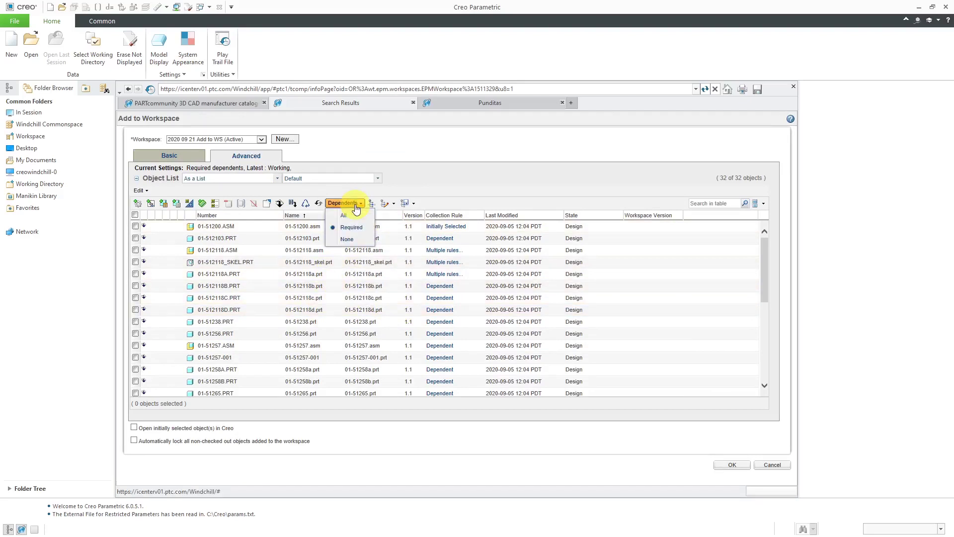
click(382, 190)
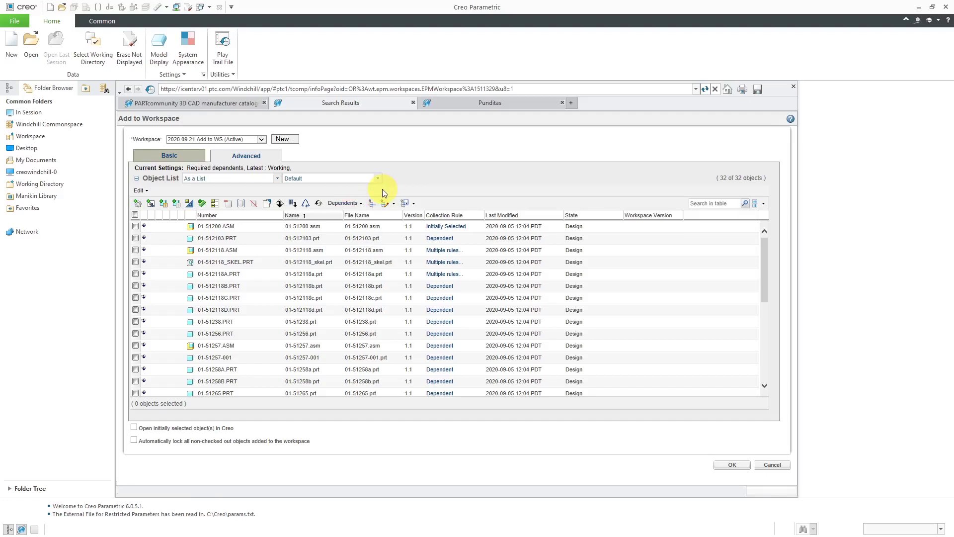
drag(765, 289, 774, 381)
click(732, 464)
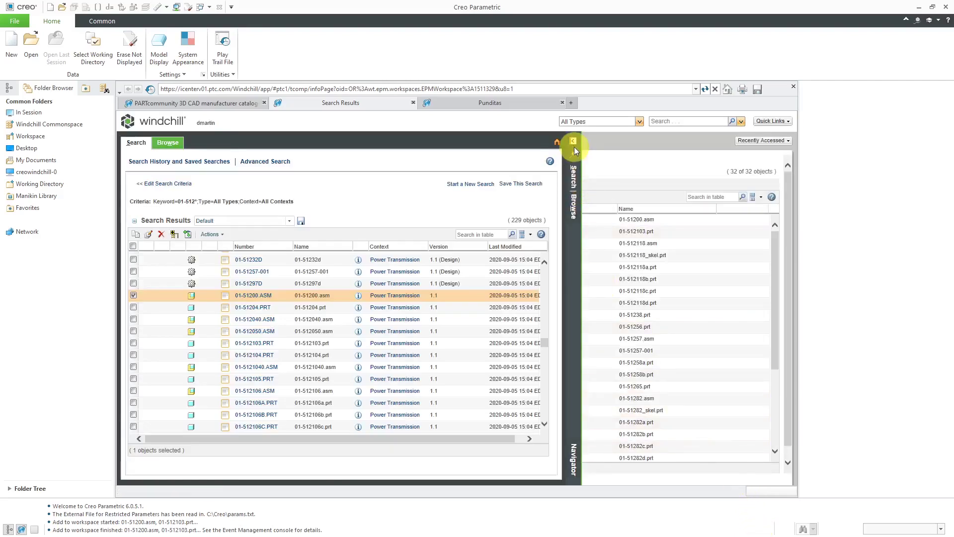
click(574, 143)
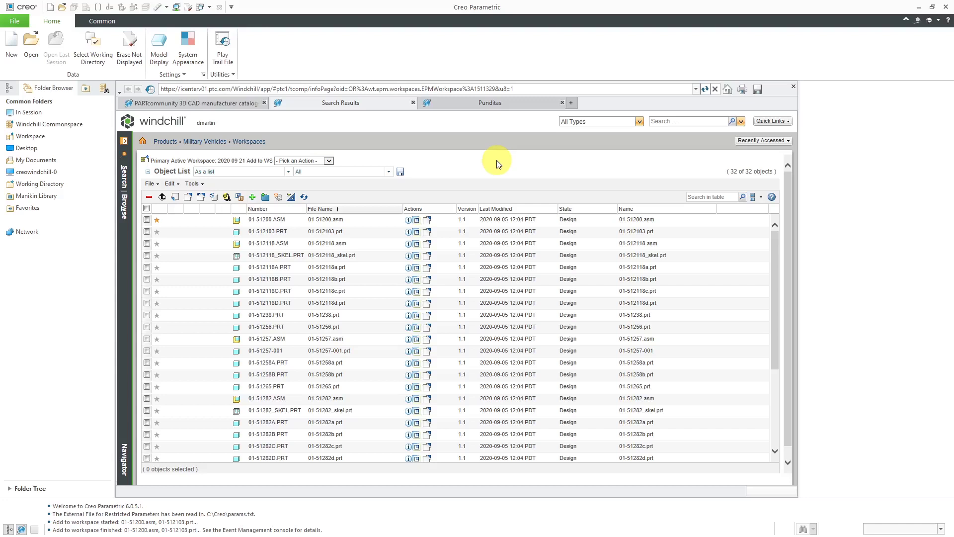
Step: Open shcs_m12x1_75_l20<shcs-generic>.prt from Socket Head Cap Screws, under Fasteners and Screws in the MCAD Standard Parts library of the Windchill Commonspace
click(33, 59)
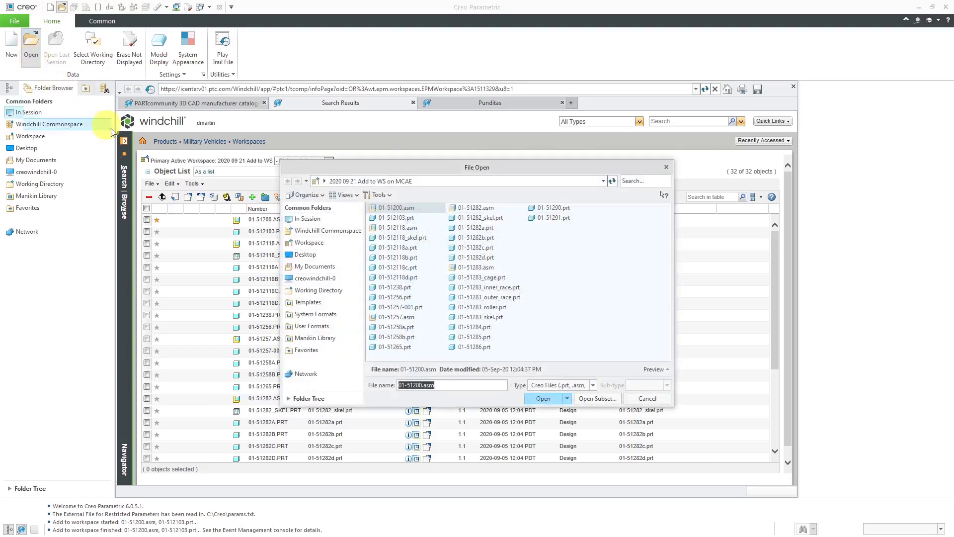
click(342, 232)
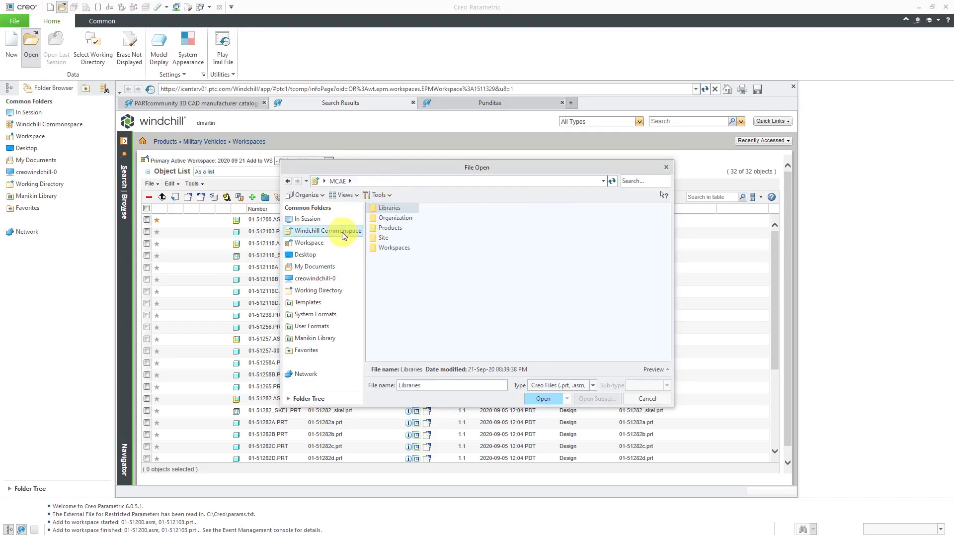
double_click(392, 211)
double_click(400, 219)
double_click(400, 258)
double_click(392, 228)
double_click(395, 209)
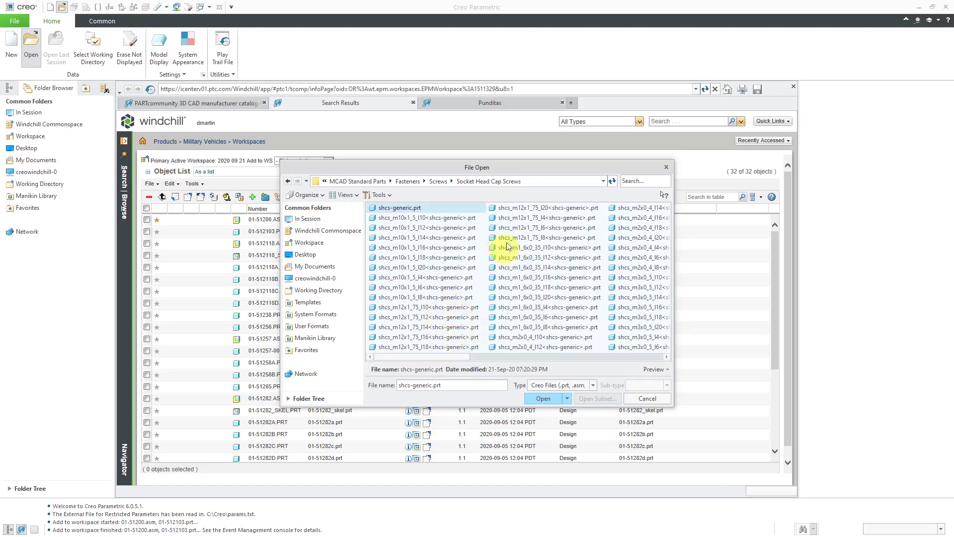
click(528, 209)
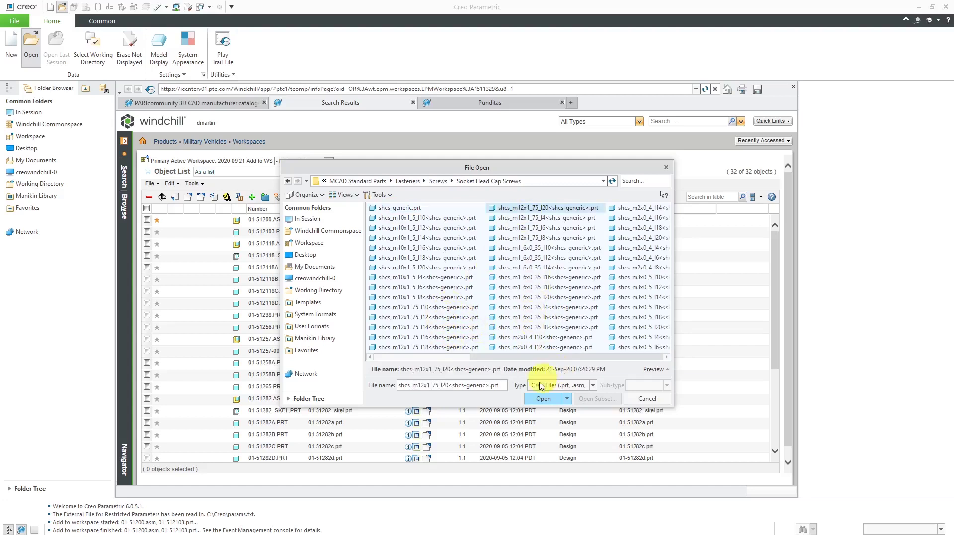
click(541, 398)
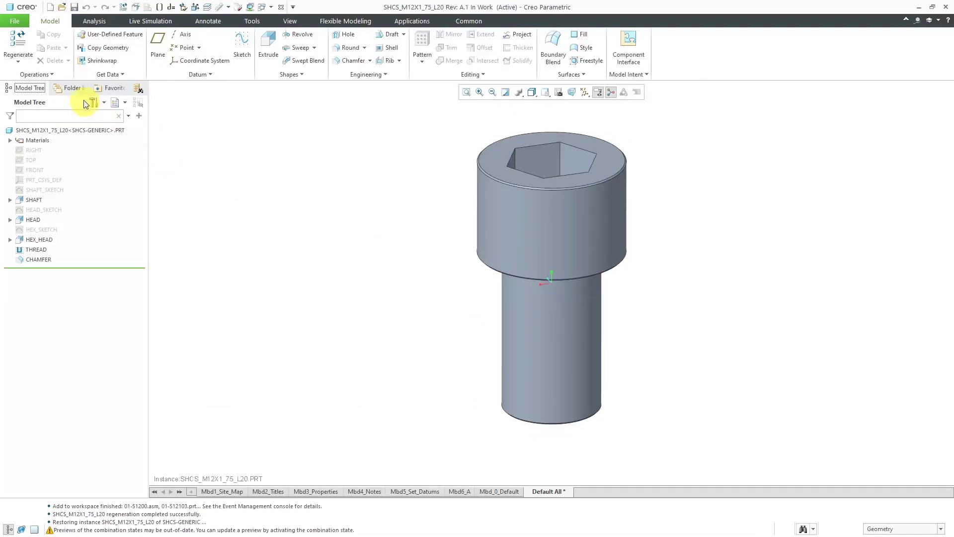
Step: Filter the workspace object list for shcs, widen the Number column to read the full part numbers, and clear the filter
click(68, 88)
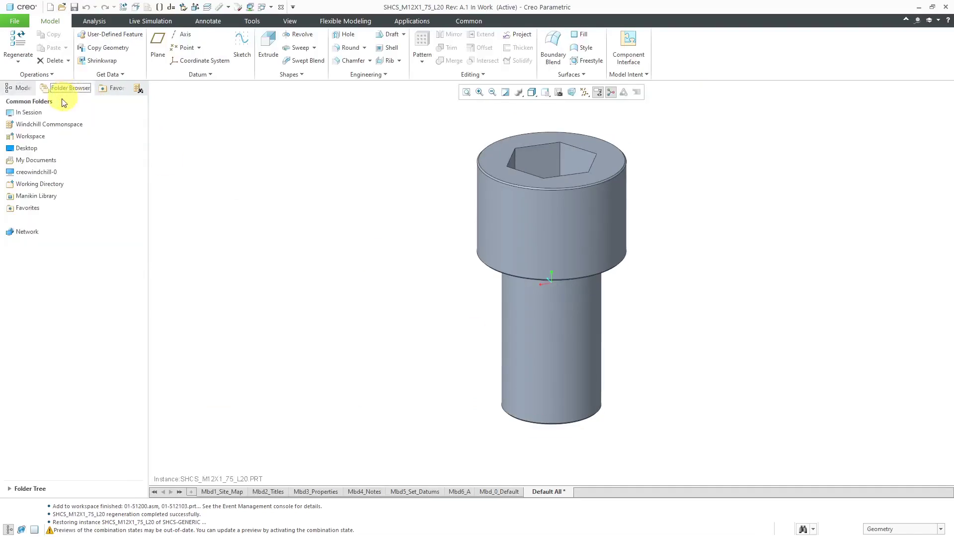
click(50, 133)
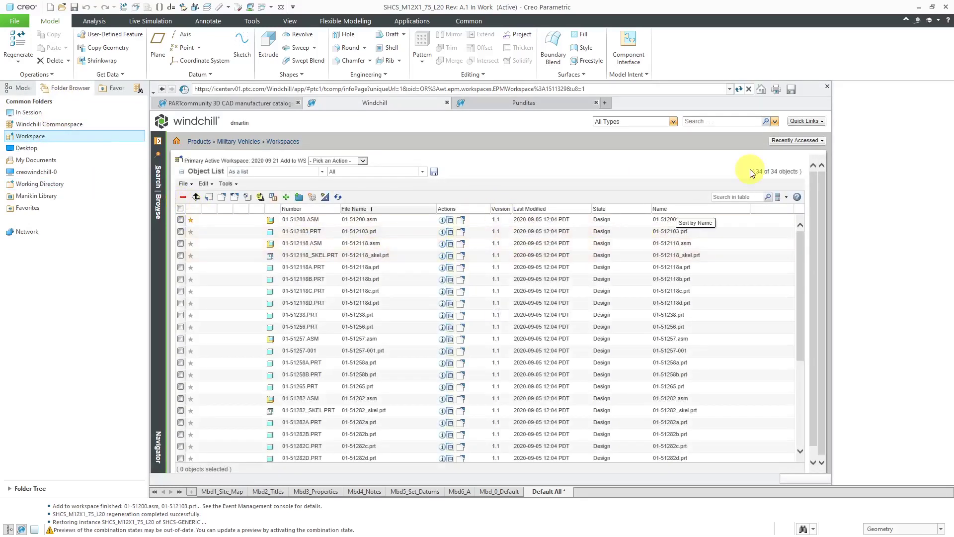
click(749, 197)
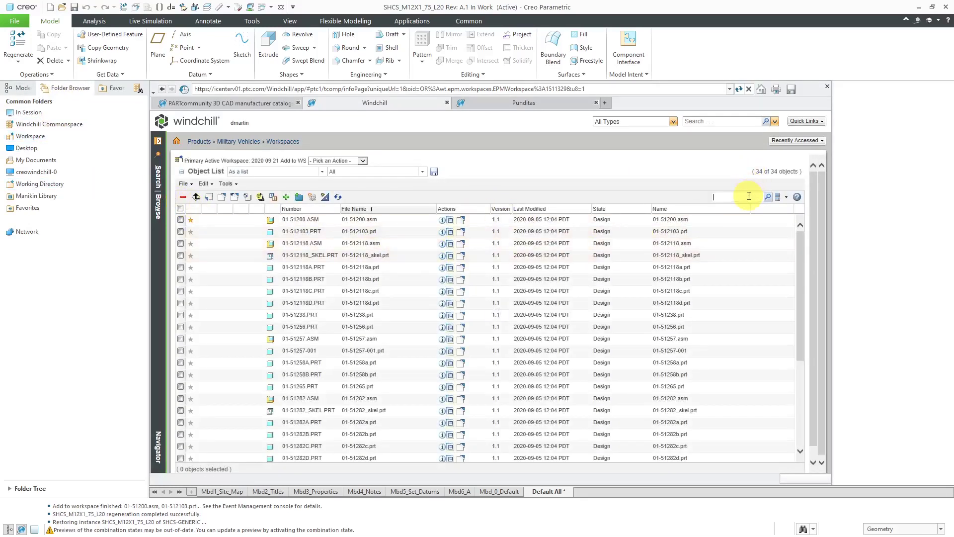
text(shcs)
key(Return)
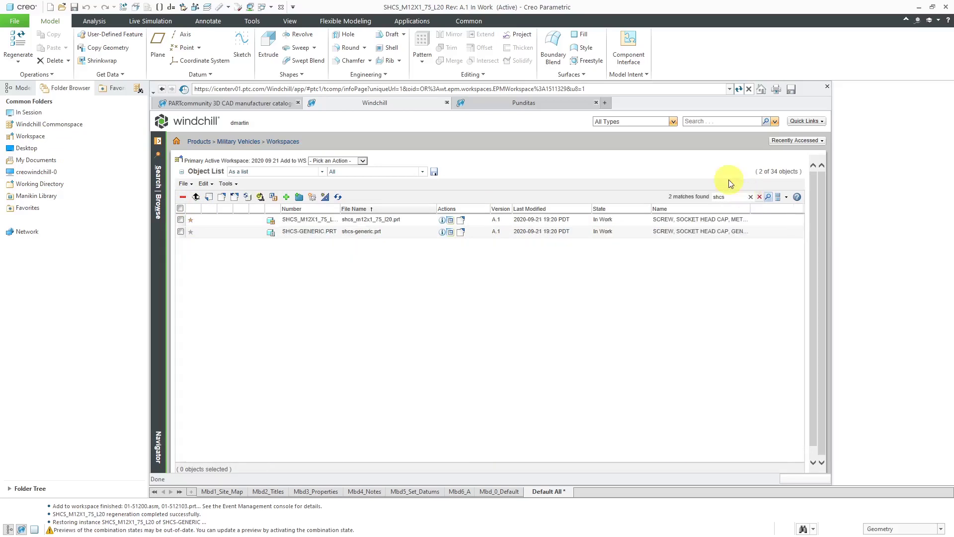
drag(340, 207, 396, 206)
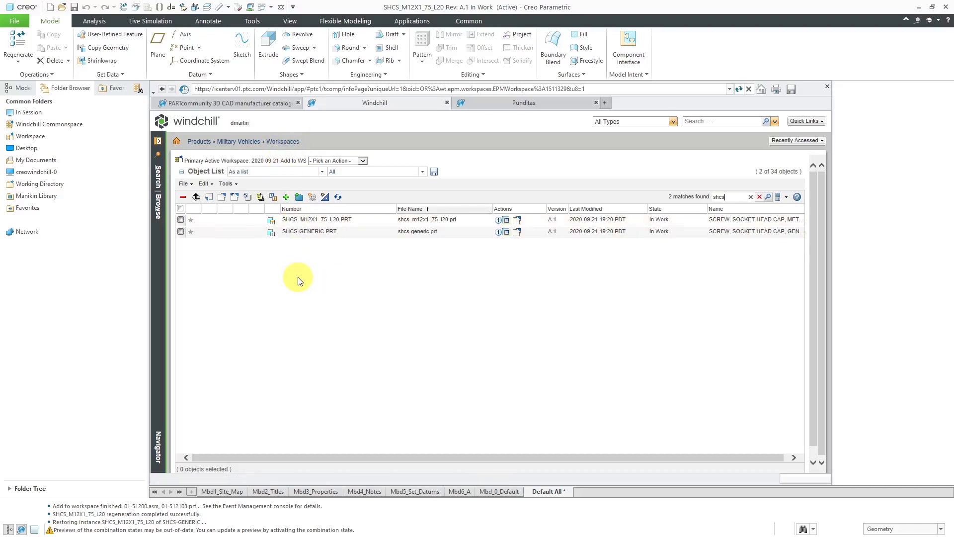
click(760, 198)
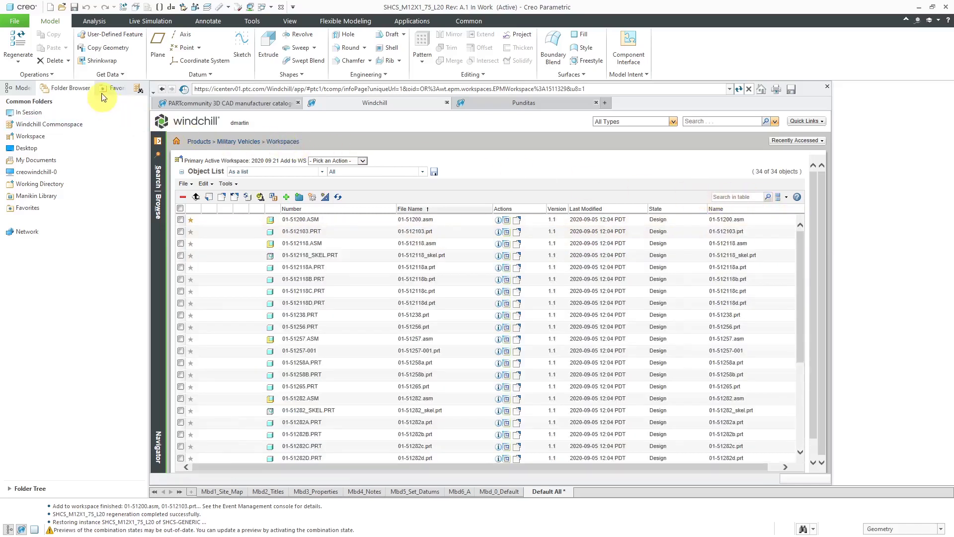
Step: Open batleff.prt by entering its file name instead of picking it from the workspace files
click(62, 7)
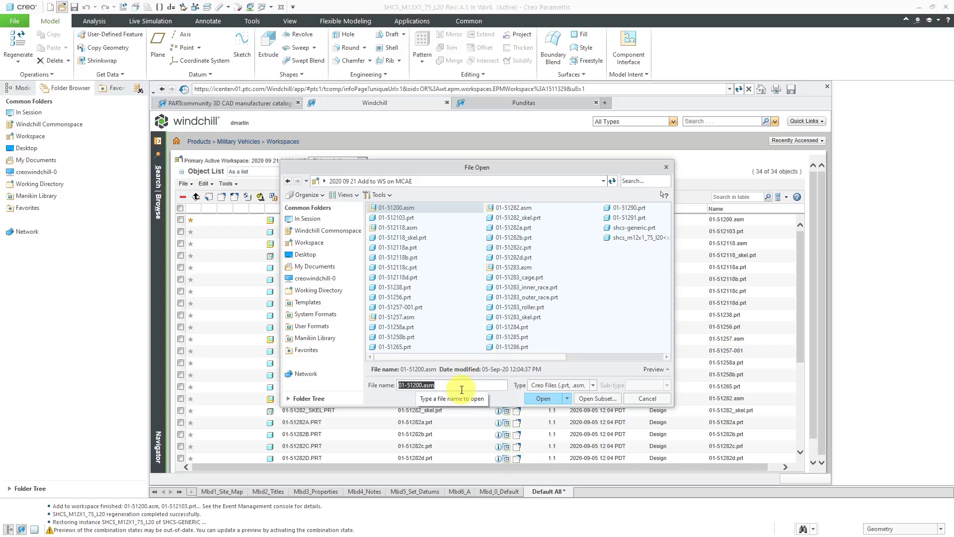
text(batle)
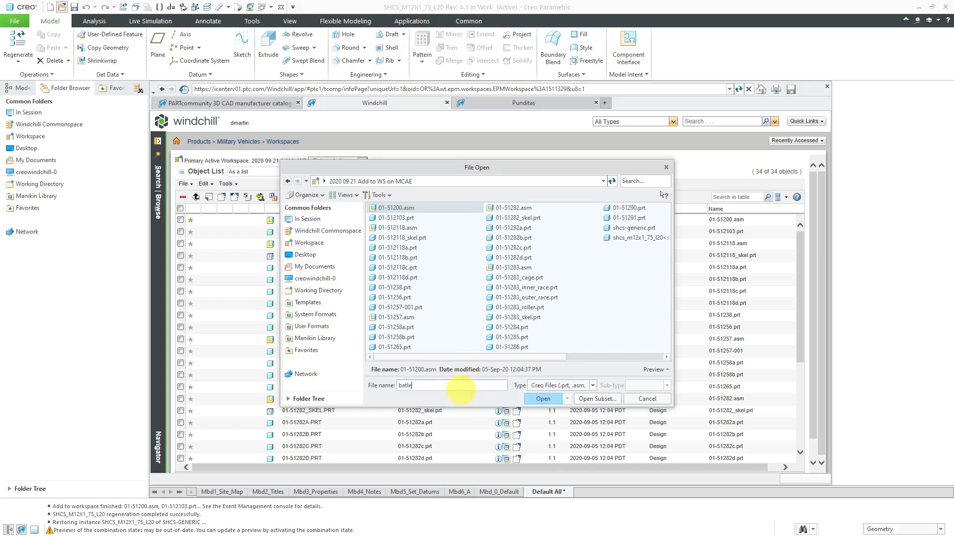
text(ff.prt)
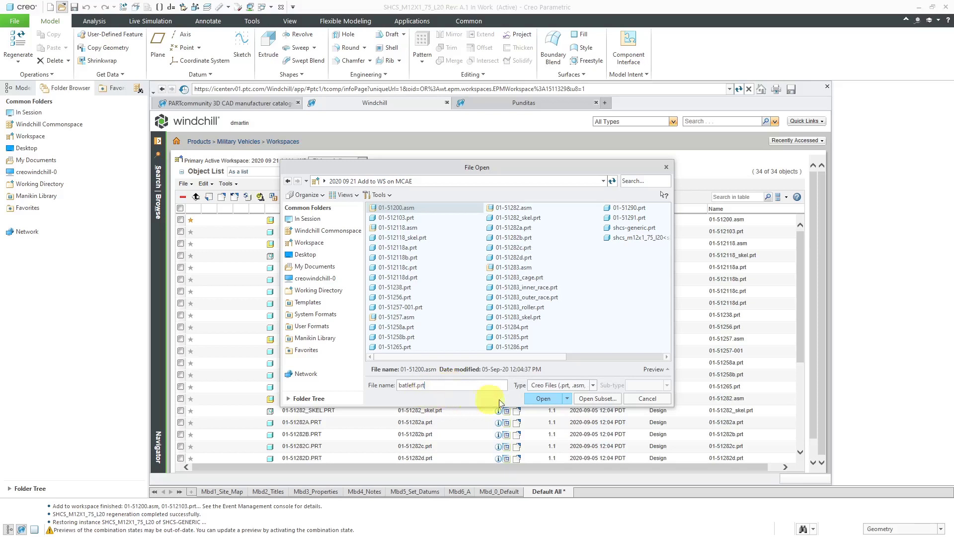
click(541, 401)
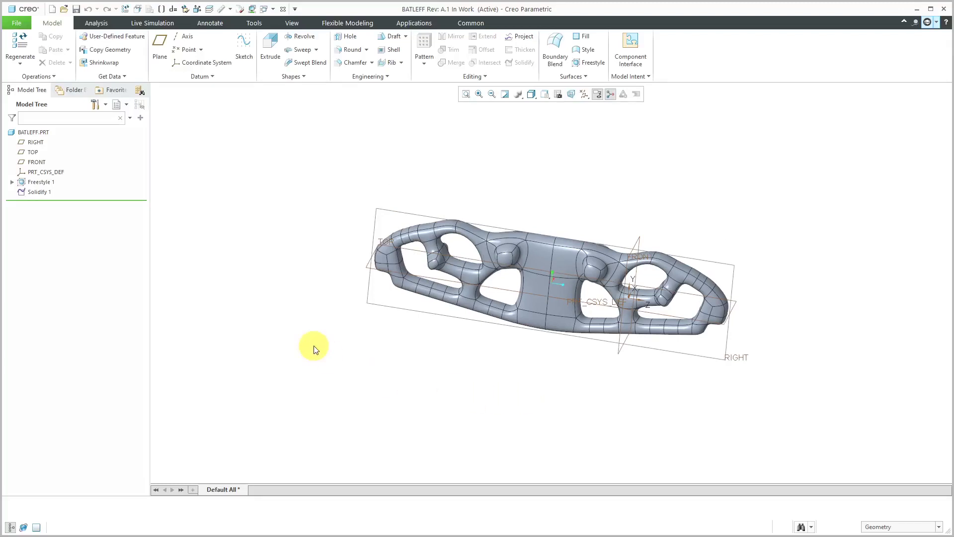
Step: Show the active workspace, filter its object list for b to find BATLEFF, and clear the filter
click(82, 92)
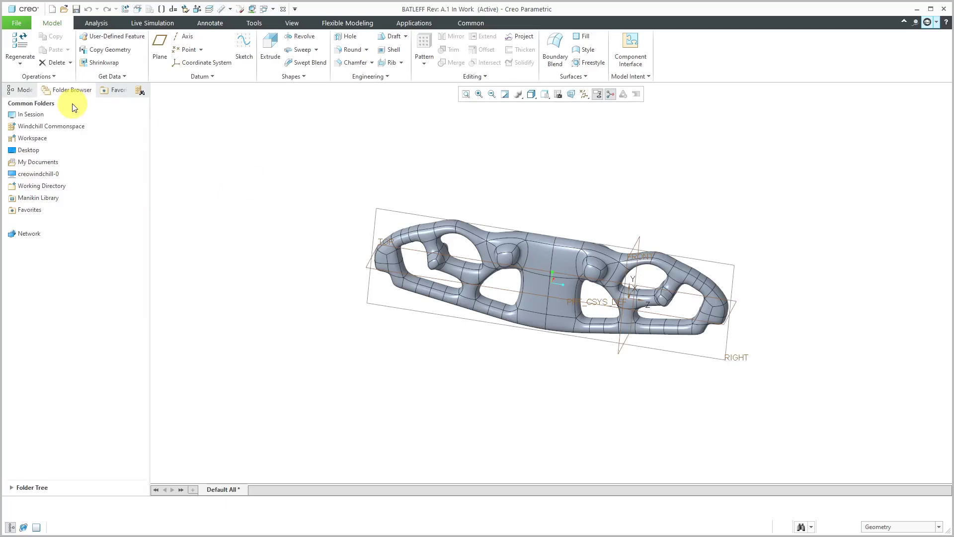
click(62, 139)
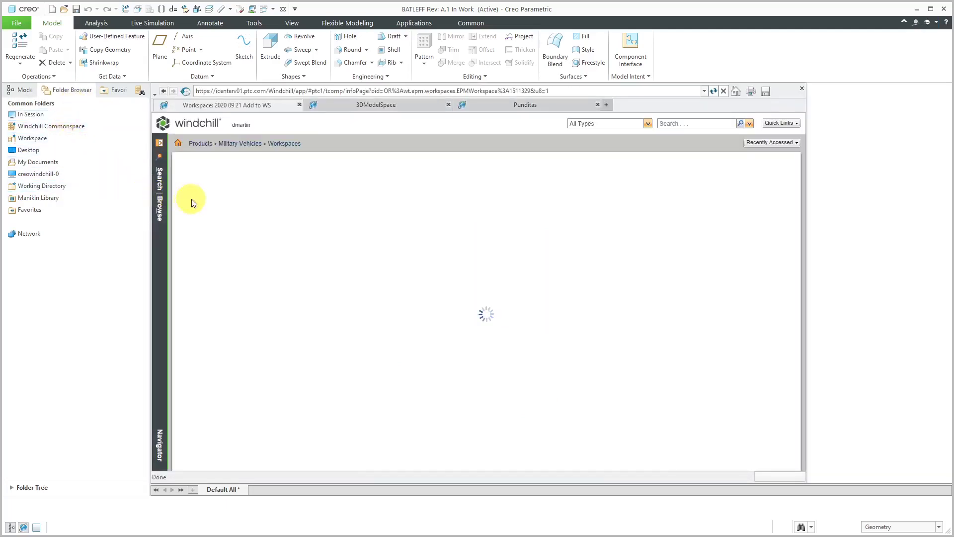
click(703, 198)
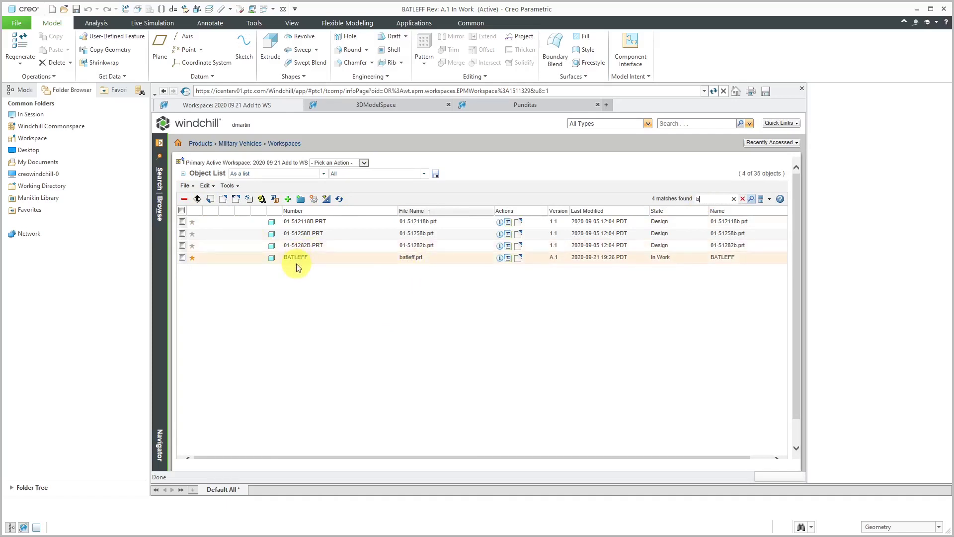
click(743, 199)
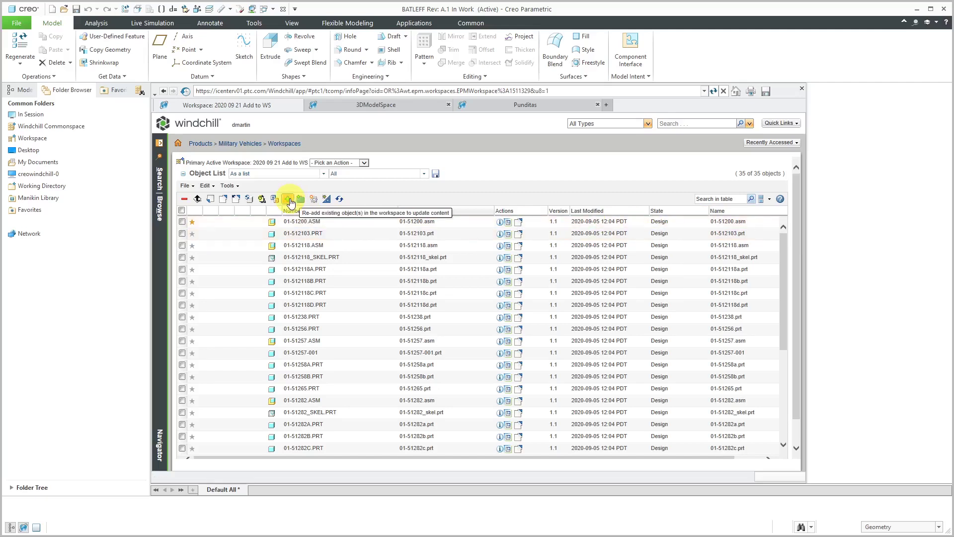
Step: Browse the Windchill Commonspace to the Bender folder under Engineering in Military Vehicles, and start adding BENDER.ASM to the workspace
click(67, 127)
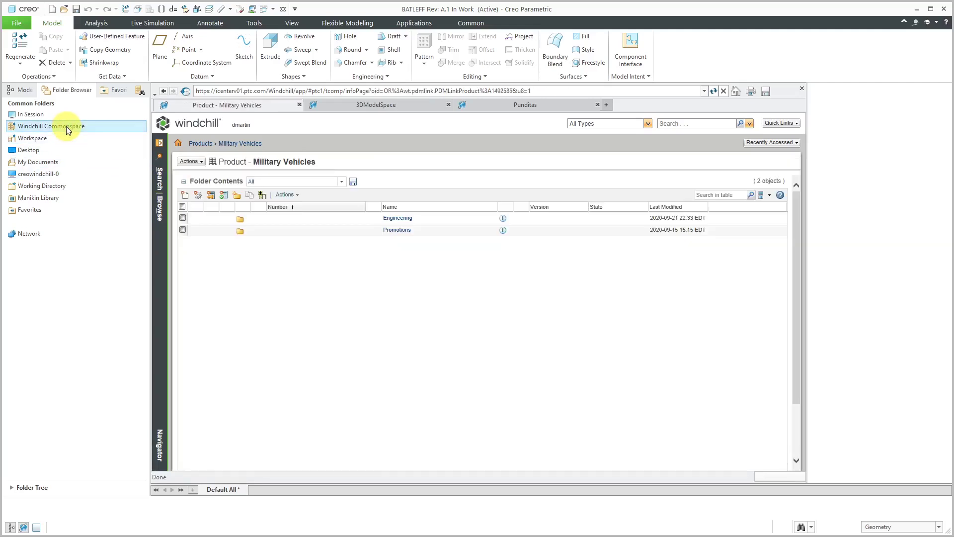
click(397, 219)
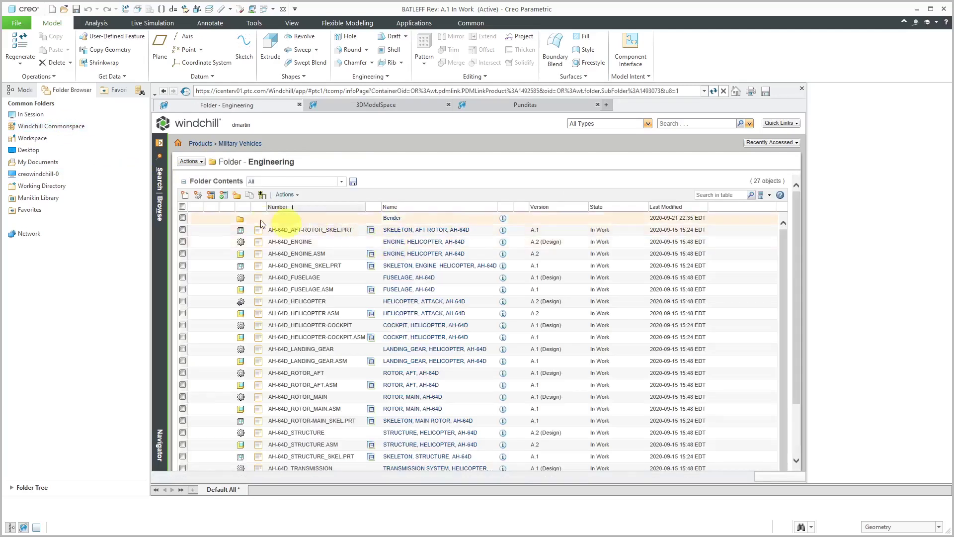
click(392, 220)
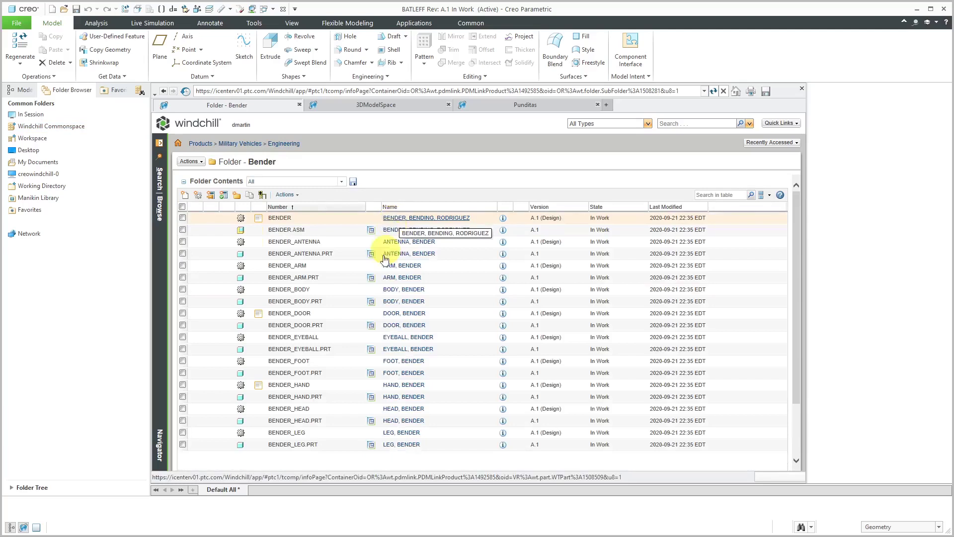
right_click(285, 230)
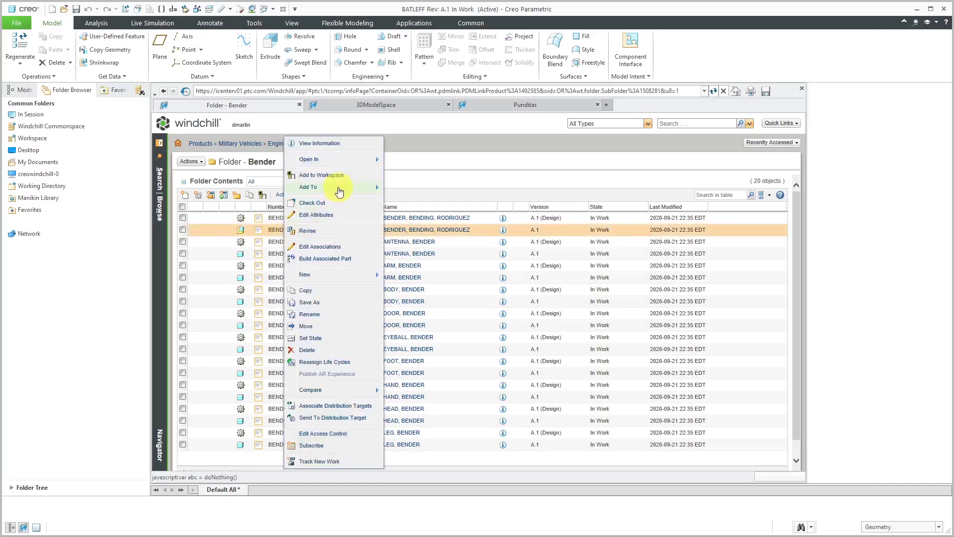
click(338, 175)
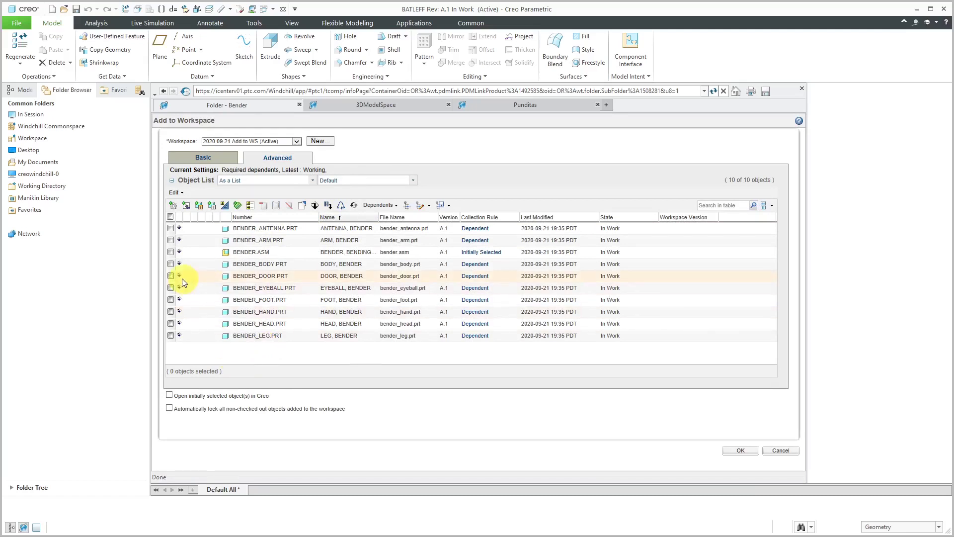
Step: Mark BENDER_DOOR.PRT for checkout and add BENDER.ASM with its required dependents to the workspace 2020 09 21 Add to WS
click(170, 277)
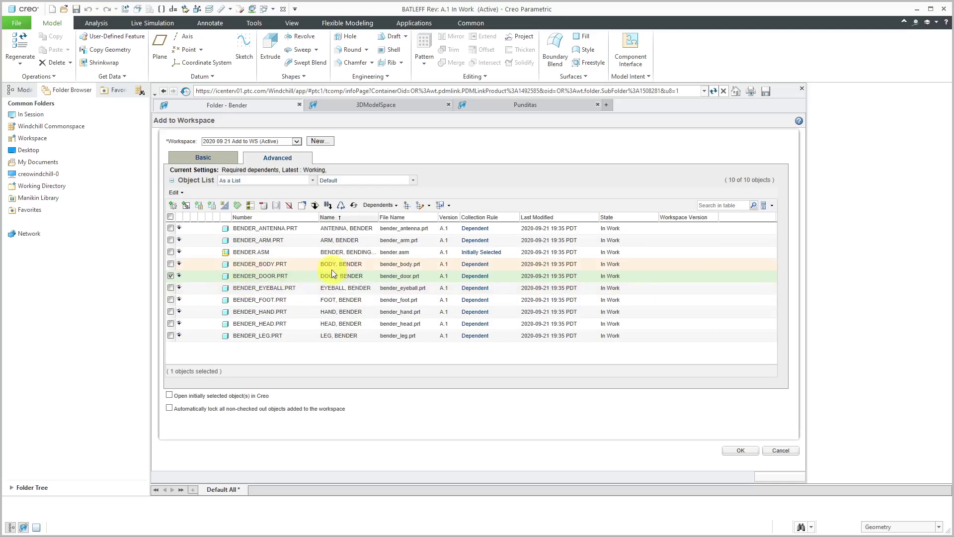
click(303, 213)
click(741, 451)
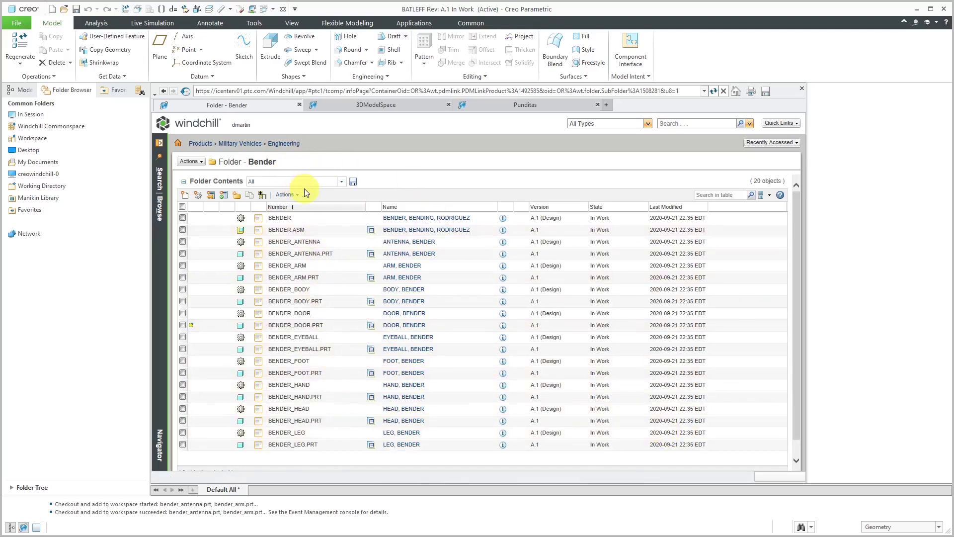
Step: Show the active workspace and examine the Bender objects in its object list
click(35, 139)
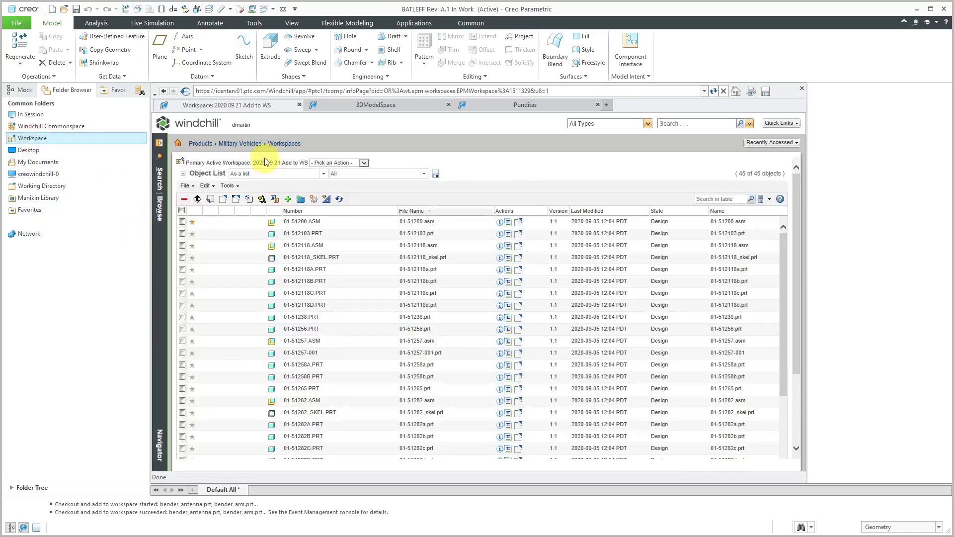
scroll(550, 369, down, 10)
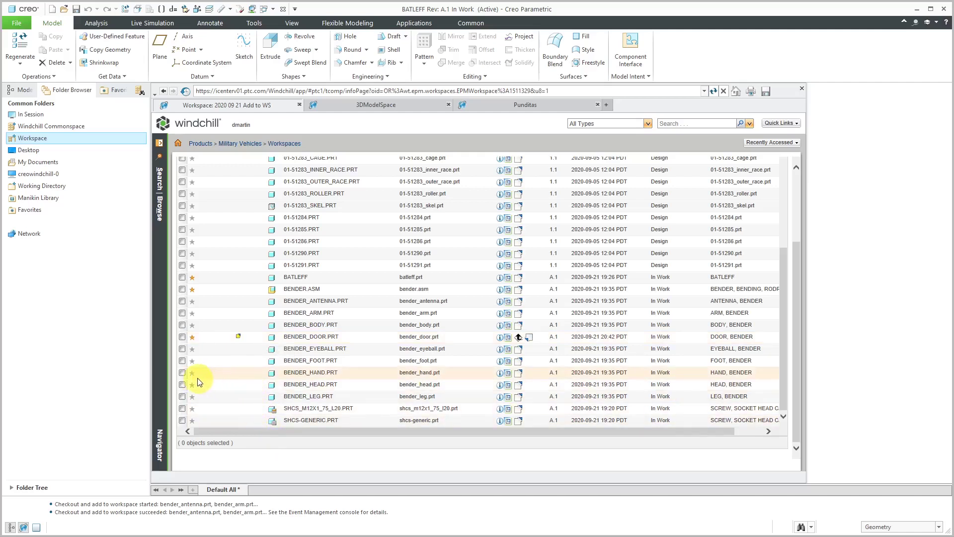
click(183, 372)
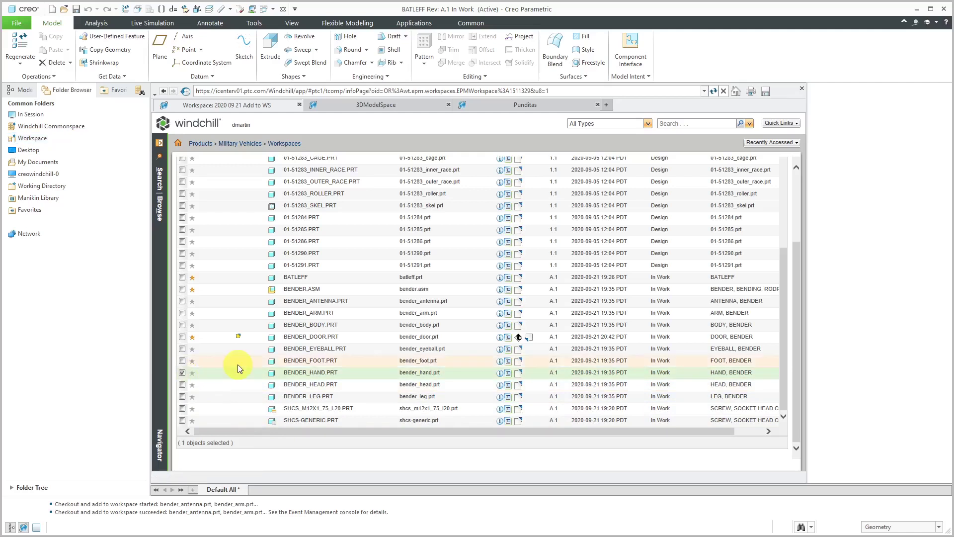
scroll(237, 364, up, 10)
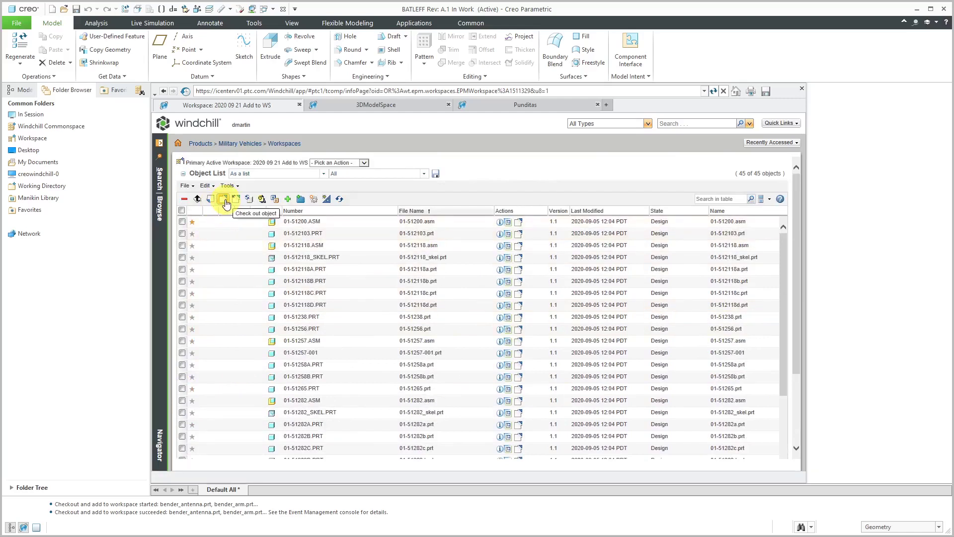
scroll(400, 367, down, 10)
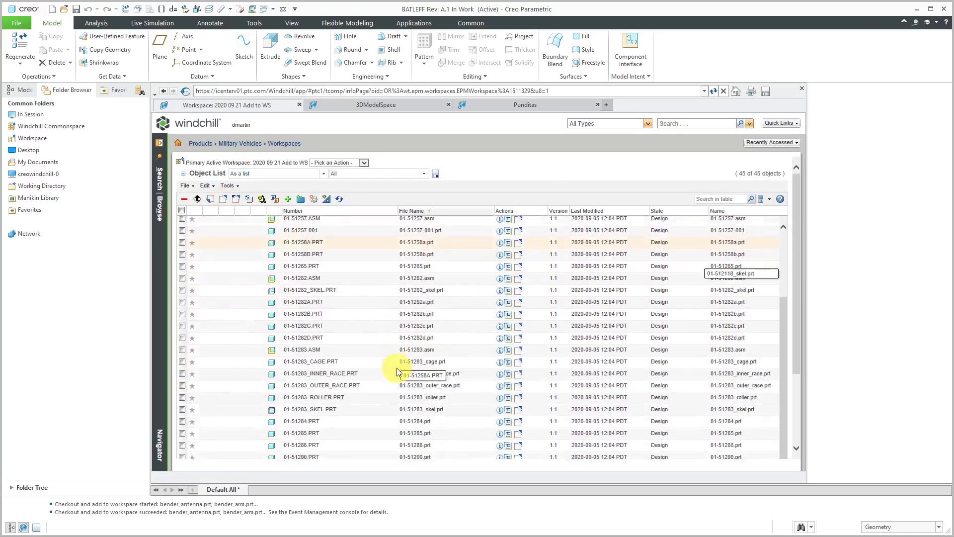
click(342, 386)
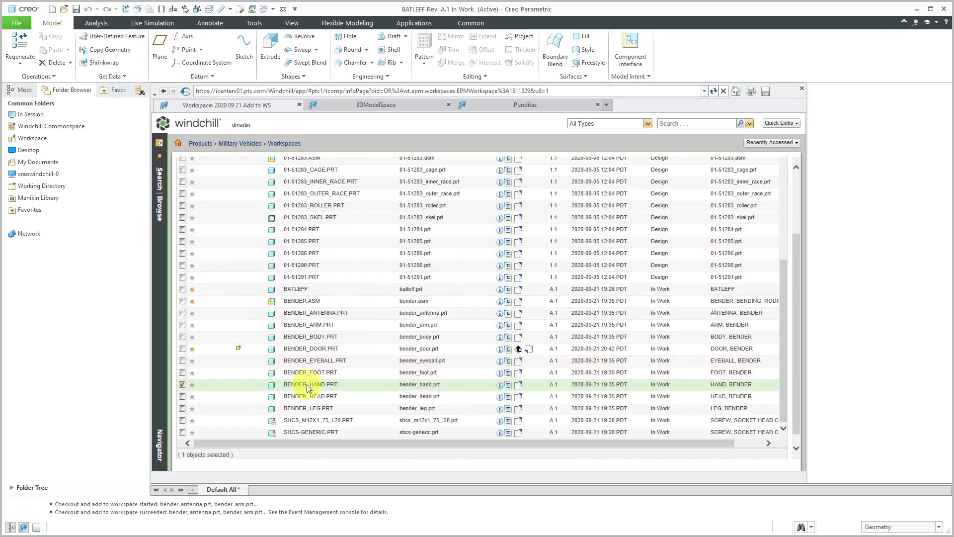
click(182, 384)
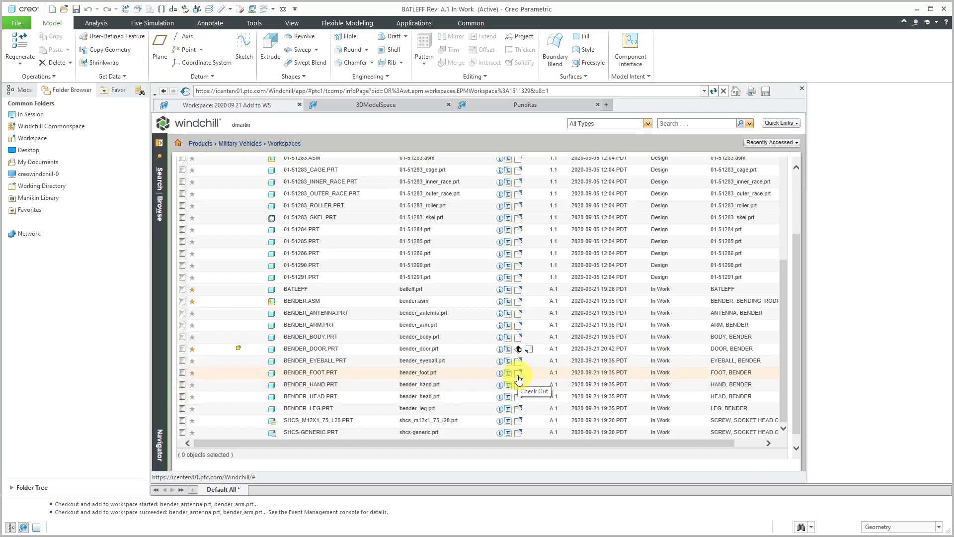
Step: Check out BENDER_FOOT.PRT directly from its row in the workspace object list
click(518, 376)
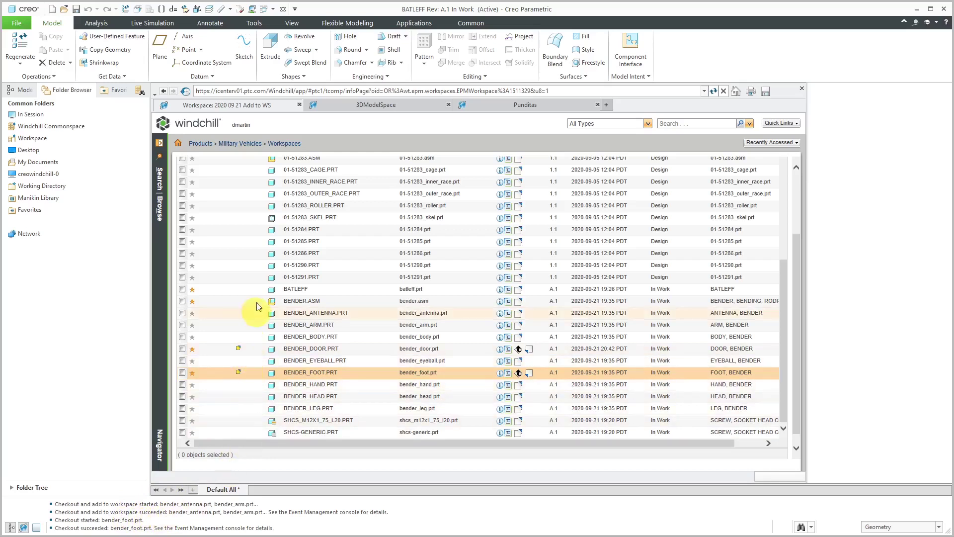
Step: Close the open model windows and erase all objects that are not displayed from the session
drag(263, 277, 283, 10)
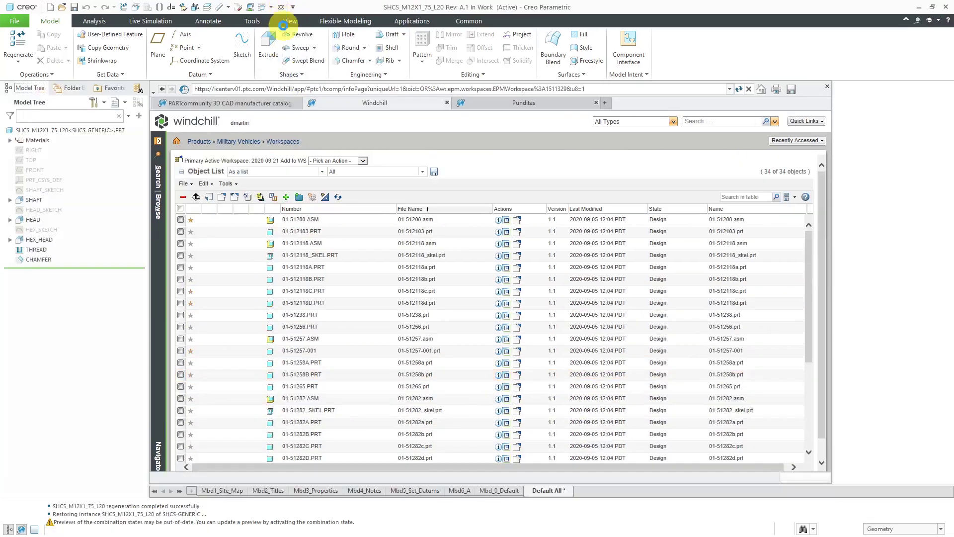
click(281, 7)
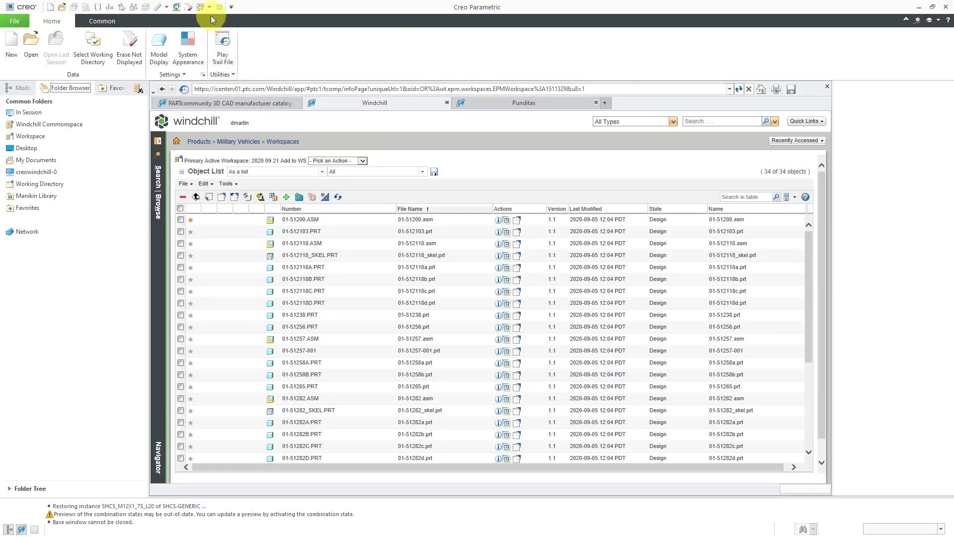
click(190, 8)
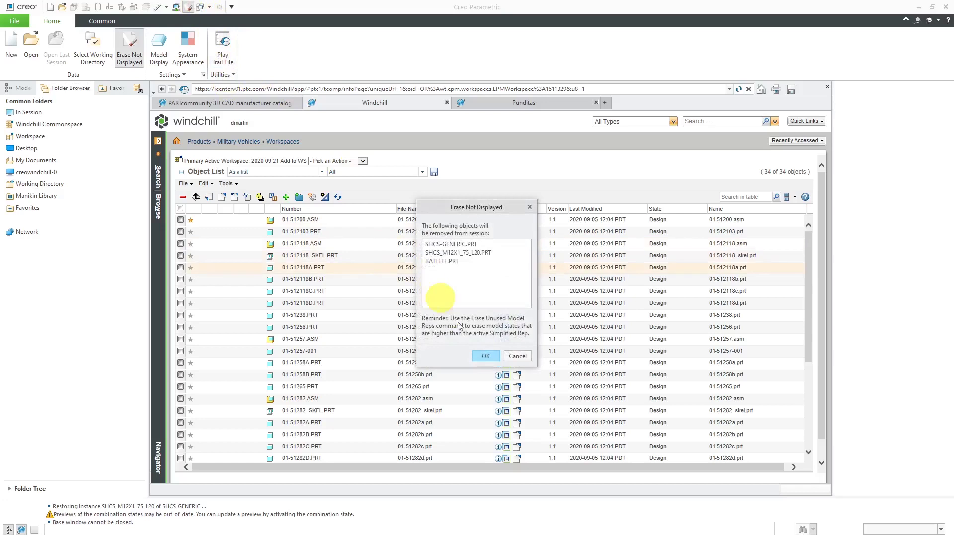
click(487, 356)
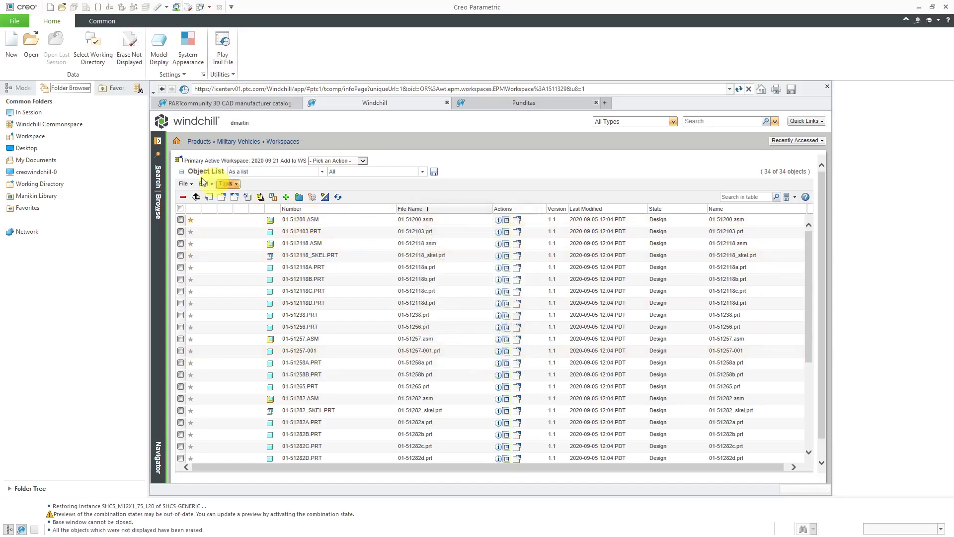
Step: Restrict the files to open to the Assembly (*.asm) type and open bender.asm from the workspace
click(39, 55)
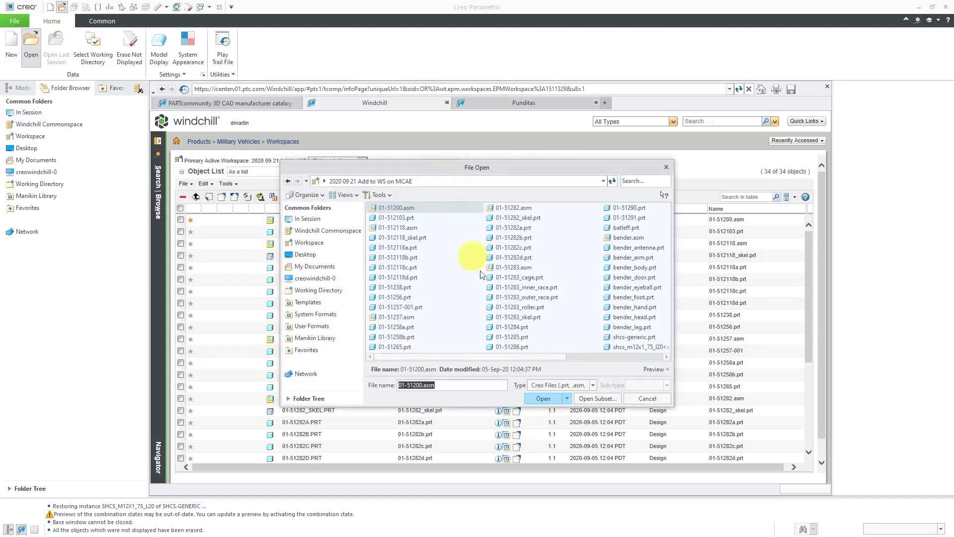
click(592, 385)
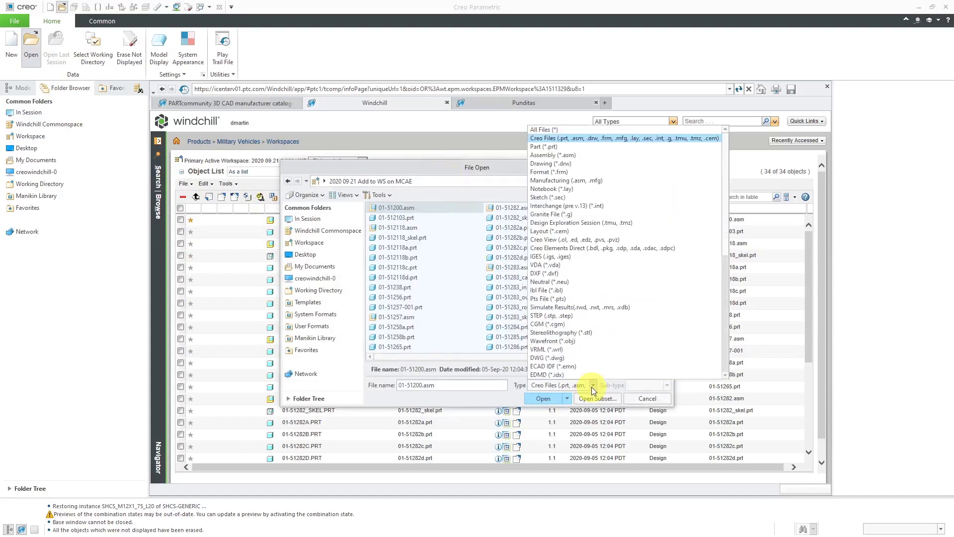
click(577, 155)
double_click(396, 258)
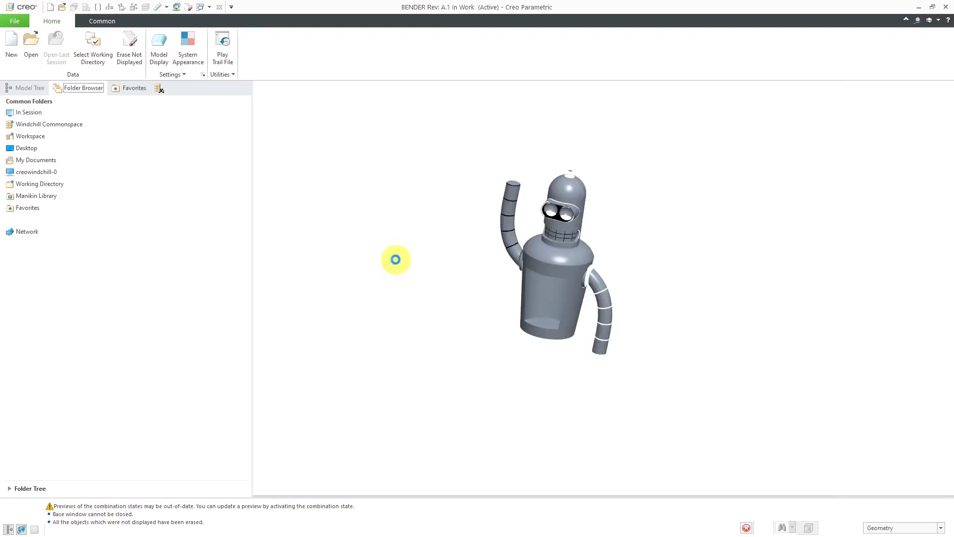
Step: Hide the datum axes, points, coordinate systems and planes in the Bender assembly, and rotate the model slightly
click(637, 97)
click(638, 104)
click(640, 105)
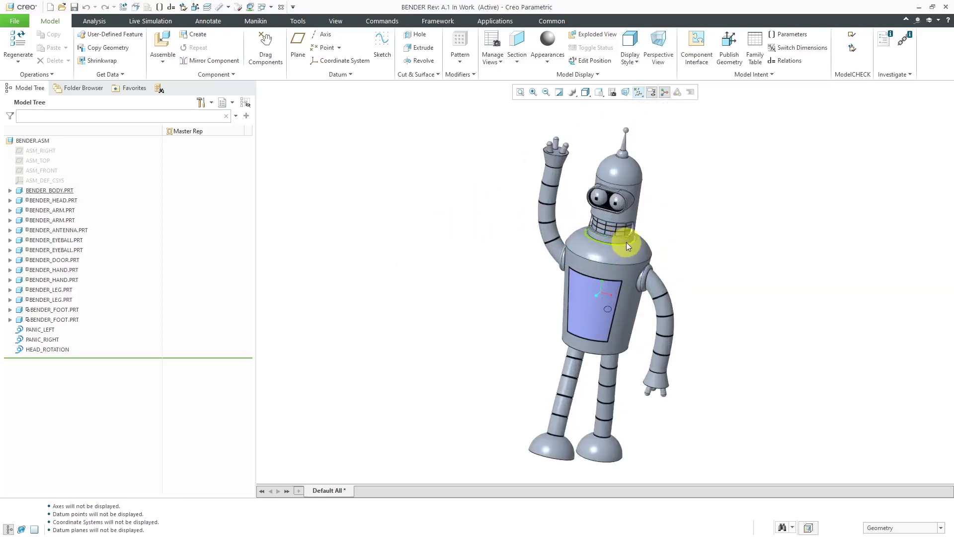
mouse_move(624, 243)
middle_down()
mouse_move(594, 240)
mouse_move(635, 226)
mouse_move(661, 238)
mouse_move(630, 241)
middle_up()
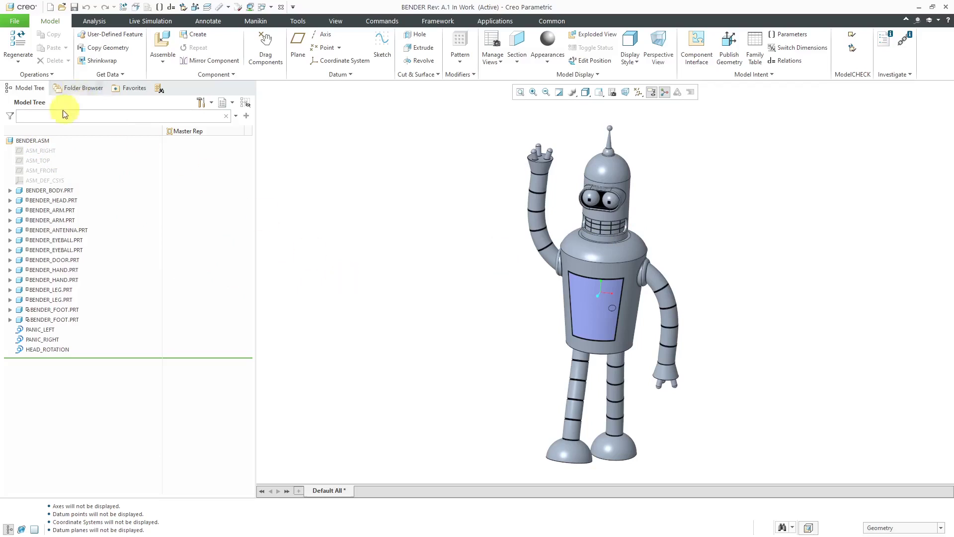
Step: Show the active workspace and filter its object list for ben
click(80, 88)
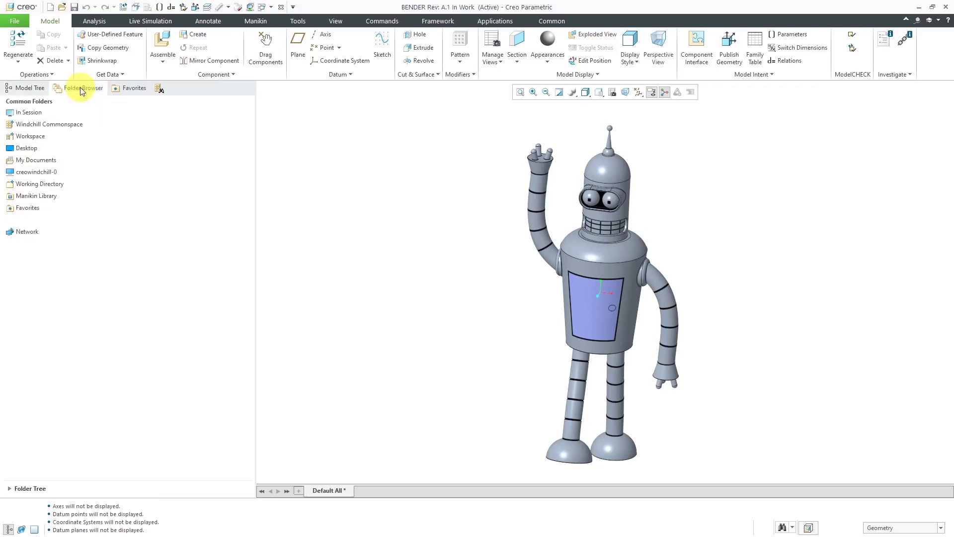
click(55, 135)
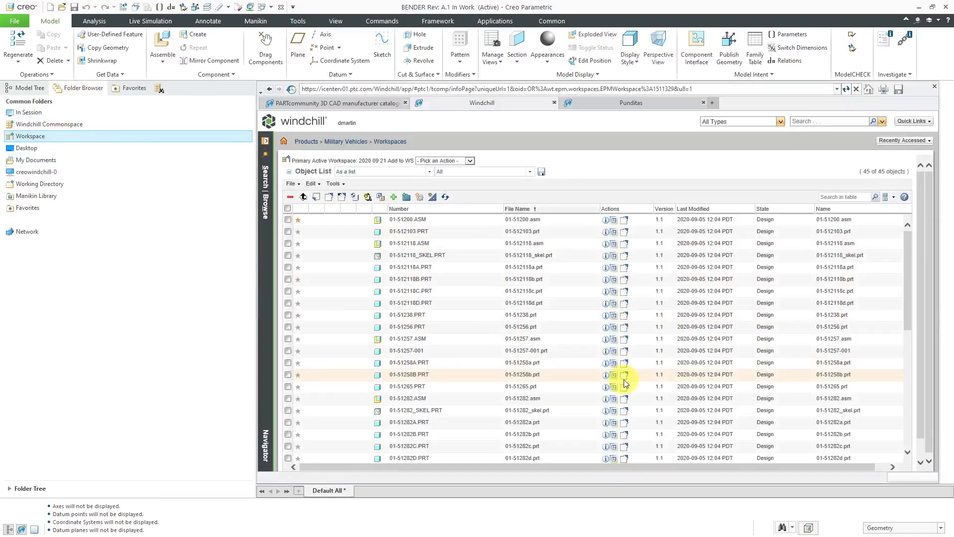
scroll(633, 379, down, 3)
click(834, 197)
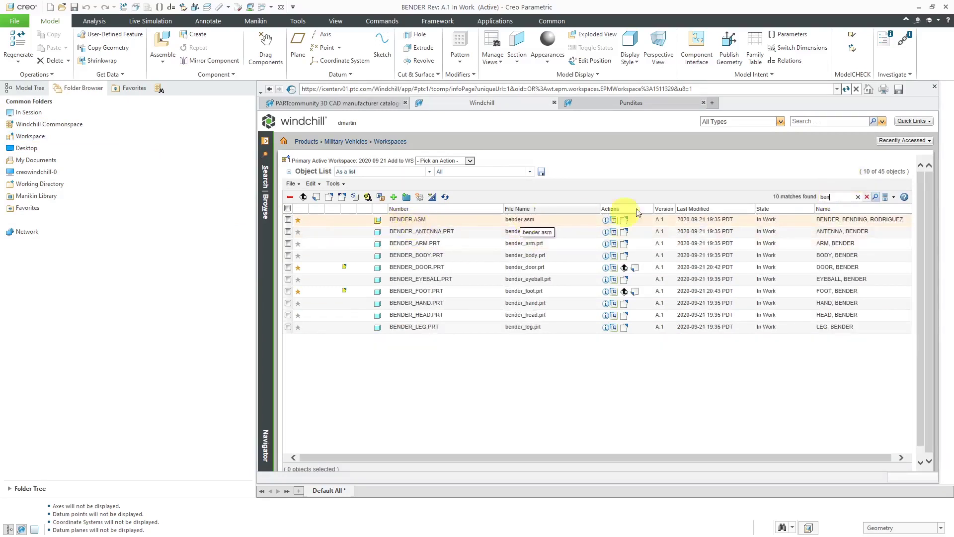
Step: Return to the Bender assembly's model tree, start a datum plane and resolve the read-only conflict with Check out now
click(935, 87)
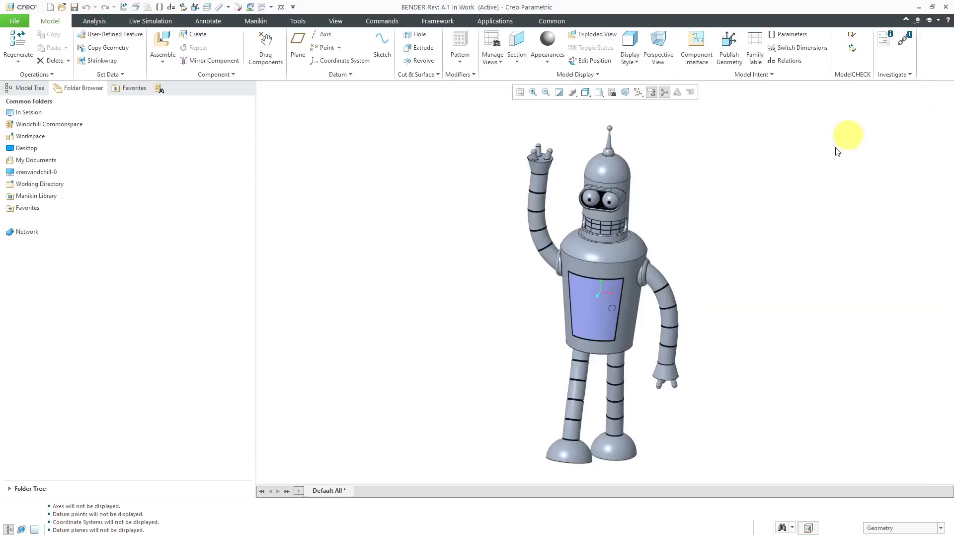
click(27, 88)
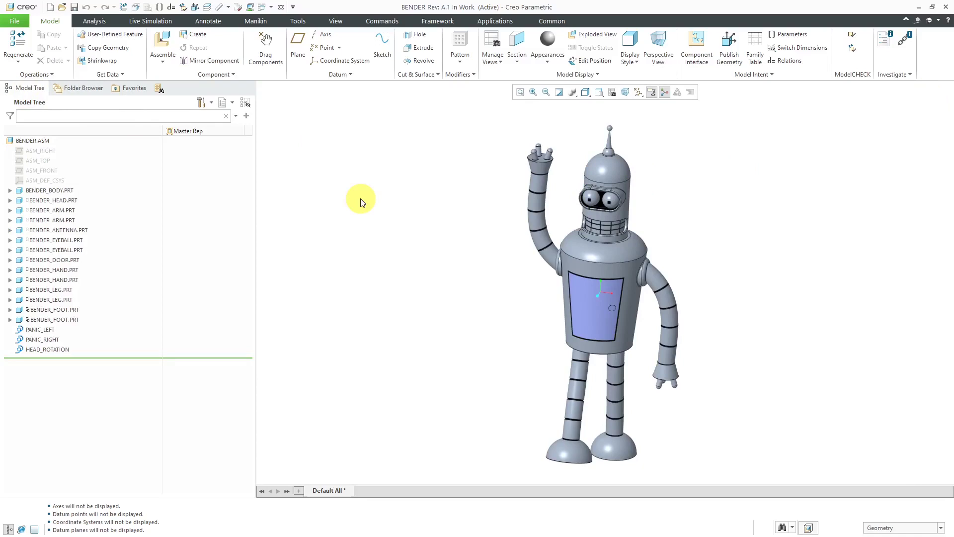
click(295, 52)
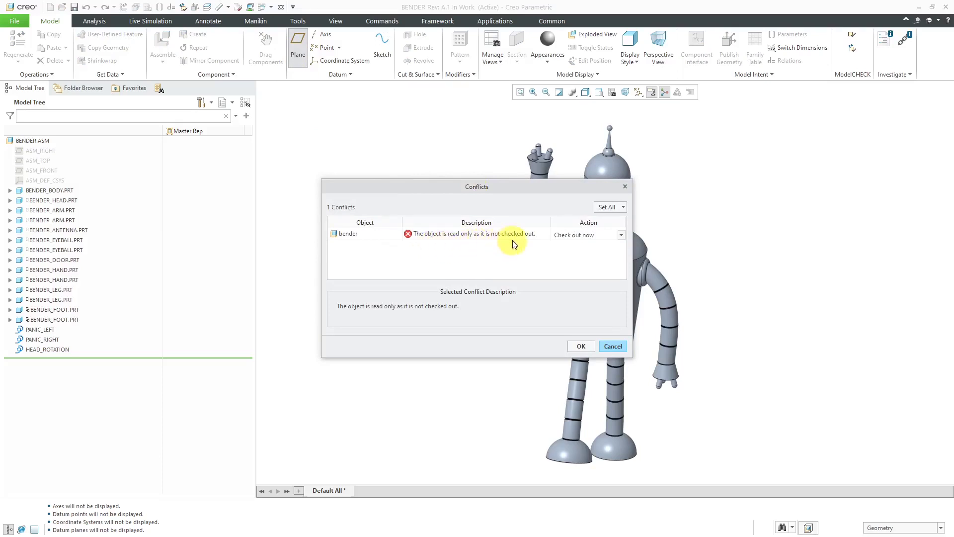
click(621, 236)
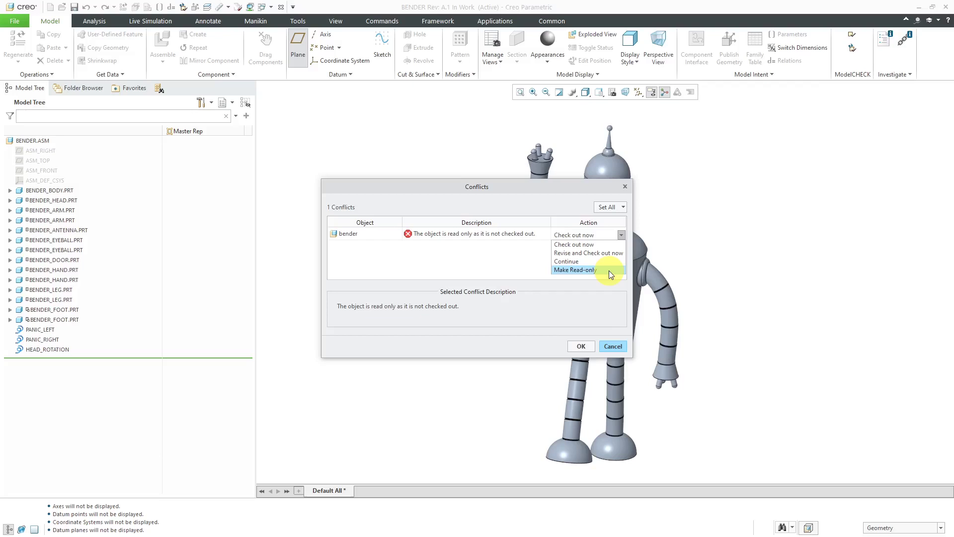
click(584, 245)
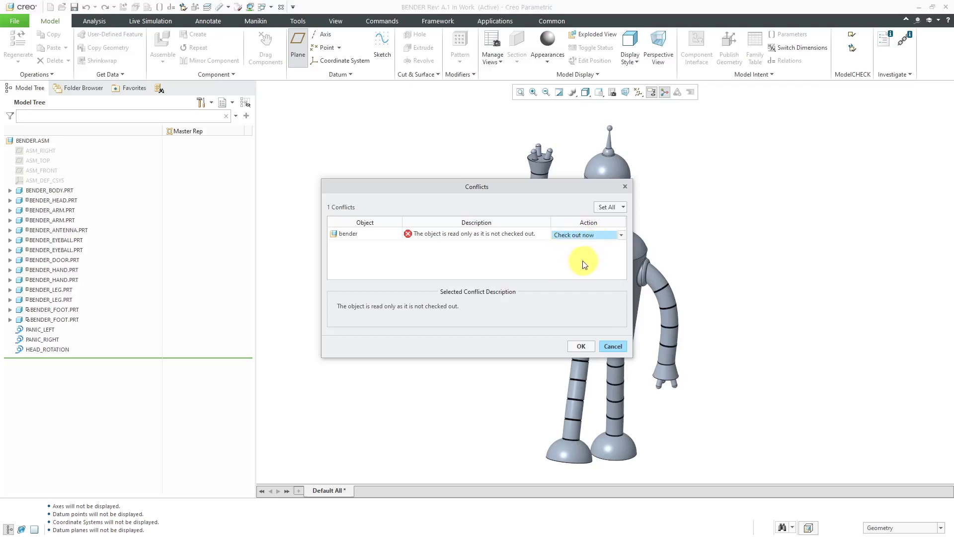
click(582, 347)
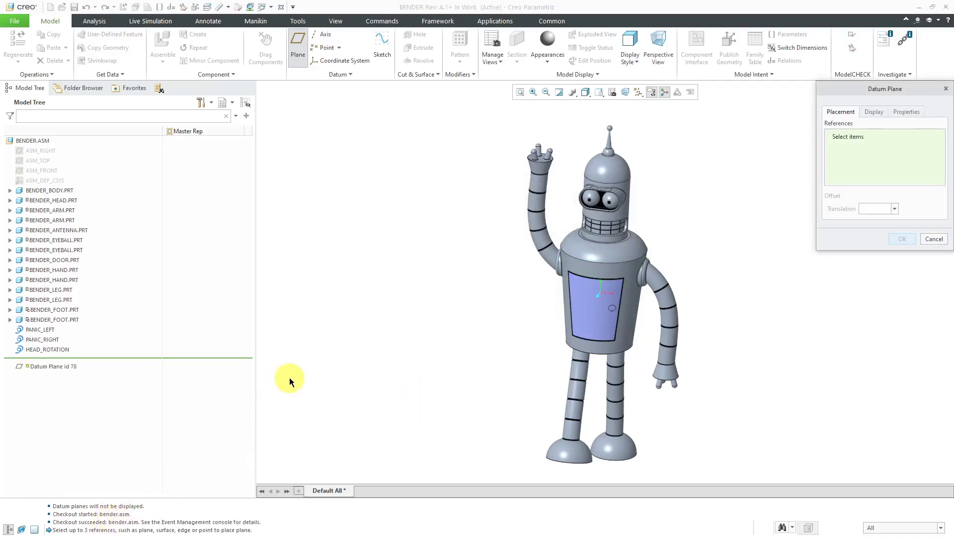
Step: Create the datum plane at 0.00 offset from ASM_FRONT and save the Bender assembly
click(42, 170)
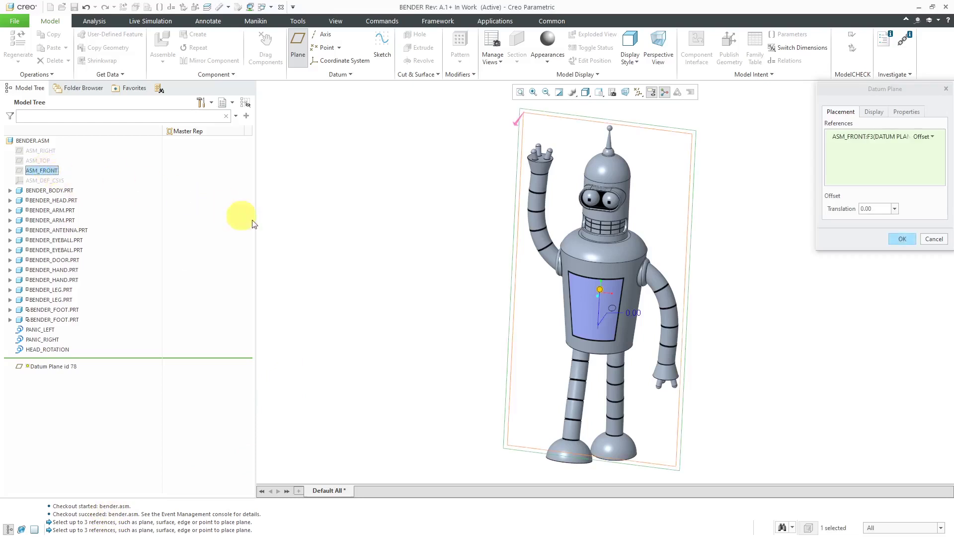
middle_click(338, 235)
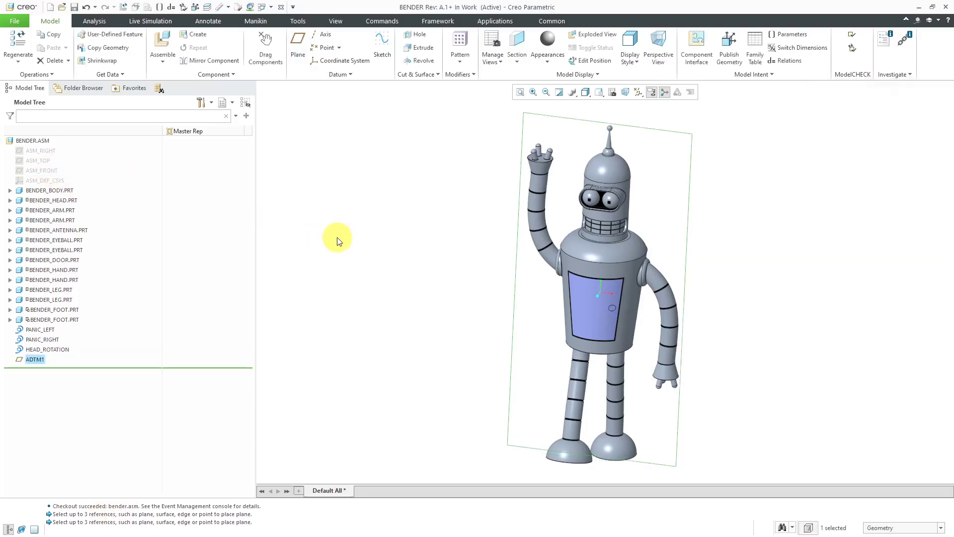
click(337, 241)
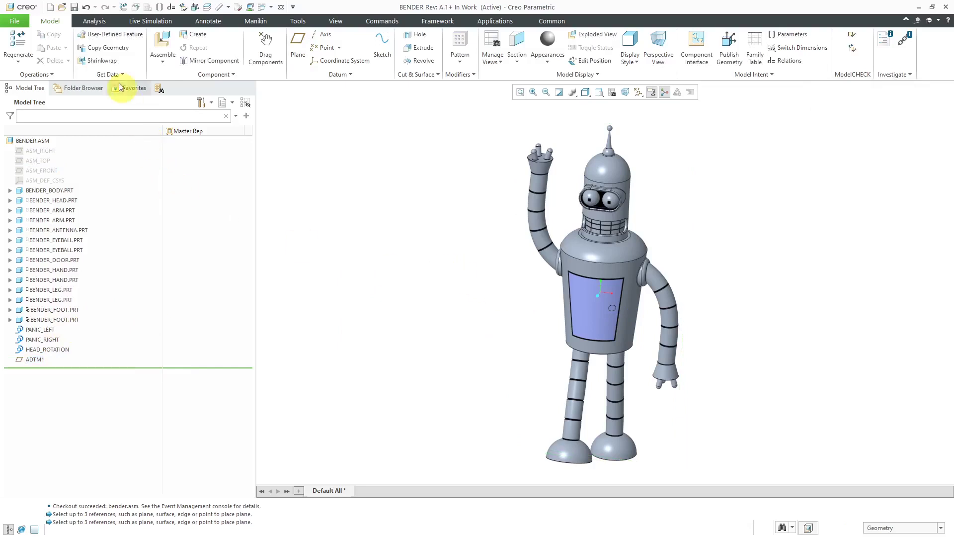
click(74, 8)
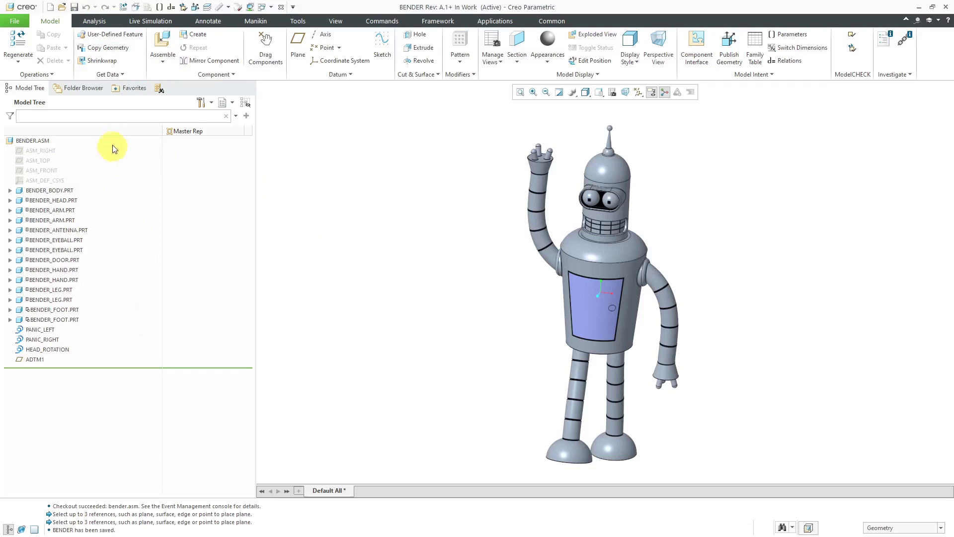
Step: Show the active workspace's object list and examine the checkout status of bender.asm
click(81, 89)
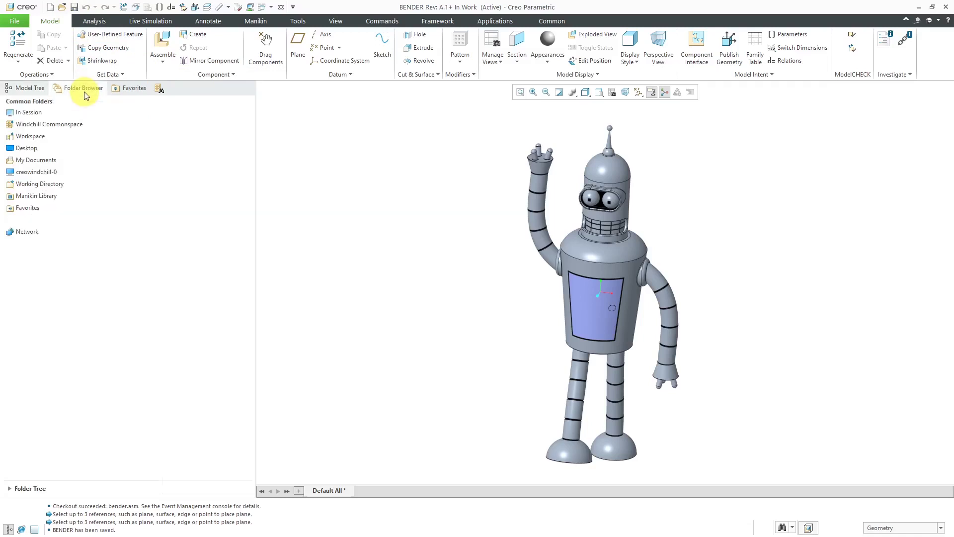
click(61, 139)
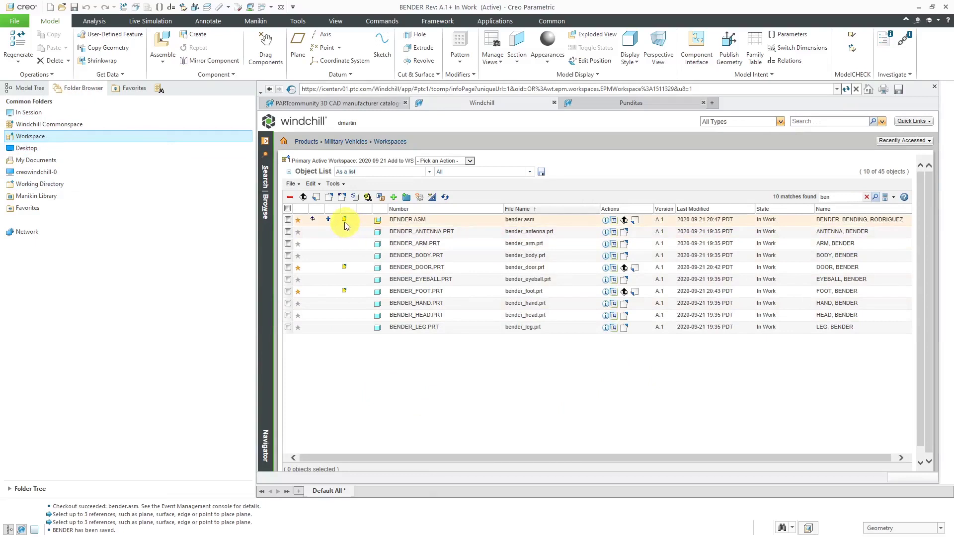
mouse_move(346, 223)
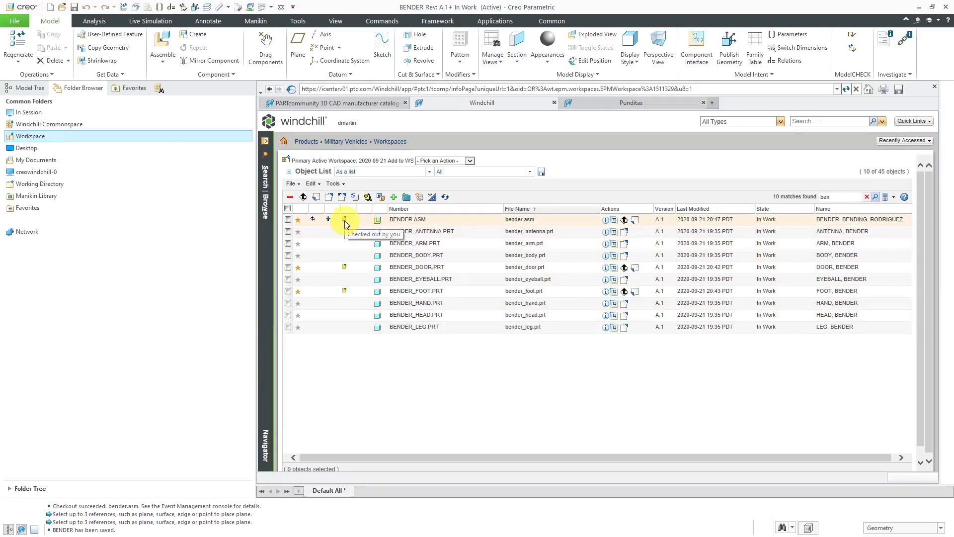